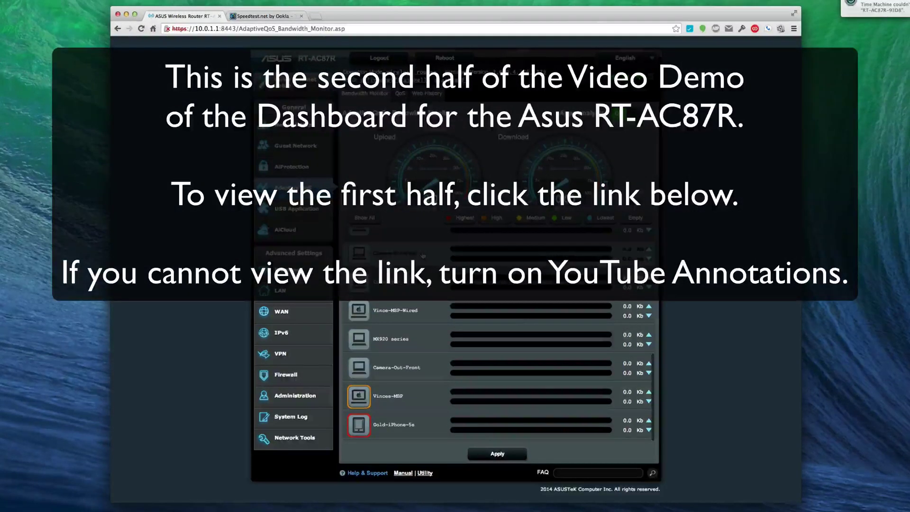
scroll(422, 256, down, 5)
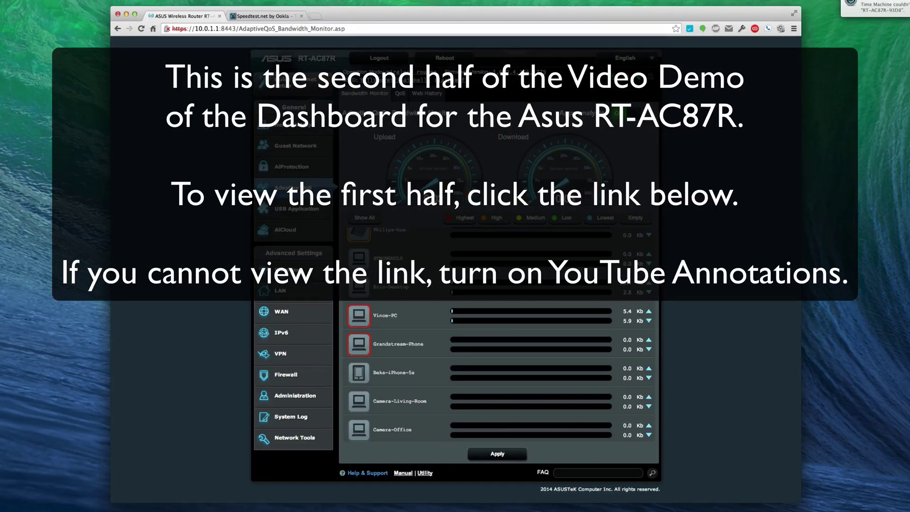
Step: Expand the PC client to show its HTTP, Mozilla Firefox, BitTorrent Series and General traffic
mouse_move(587, 113)
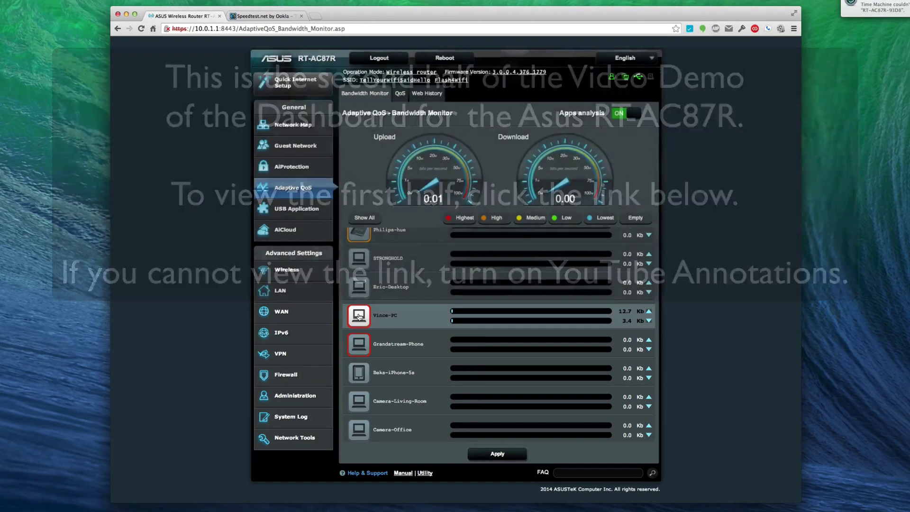
click(358, 315)
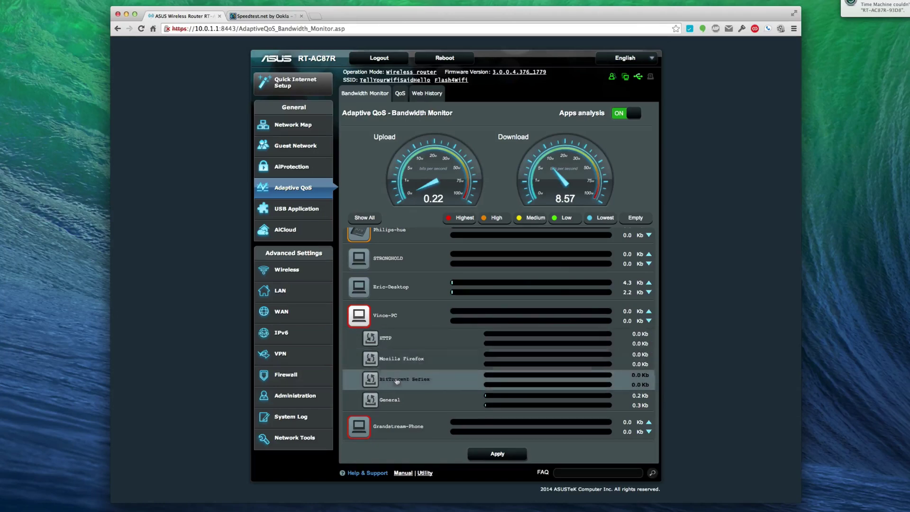
Step: Collapse and re-expand the PC and desktop clients' app lists in the Bandwidth Monitor
scroll(397, 379, down, 2)
click(362, 278)
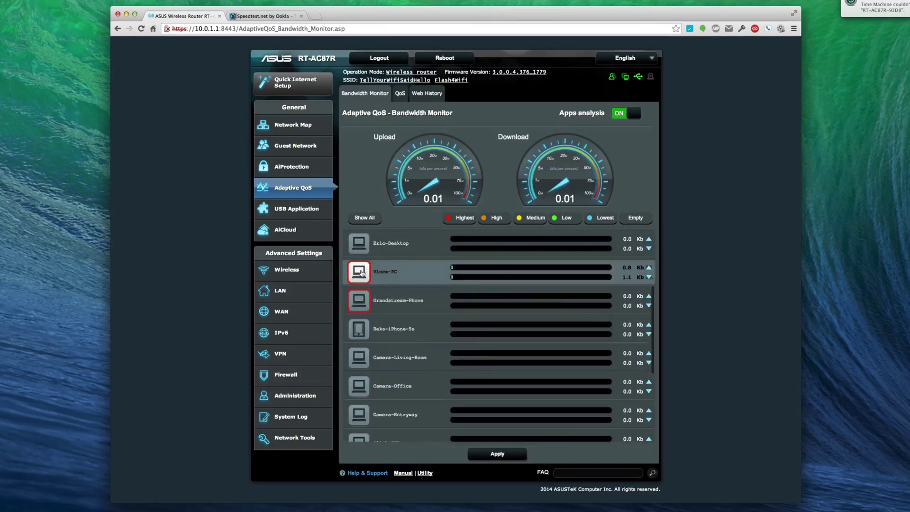
scroll(363, 306, up, 7)
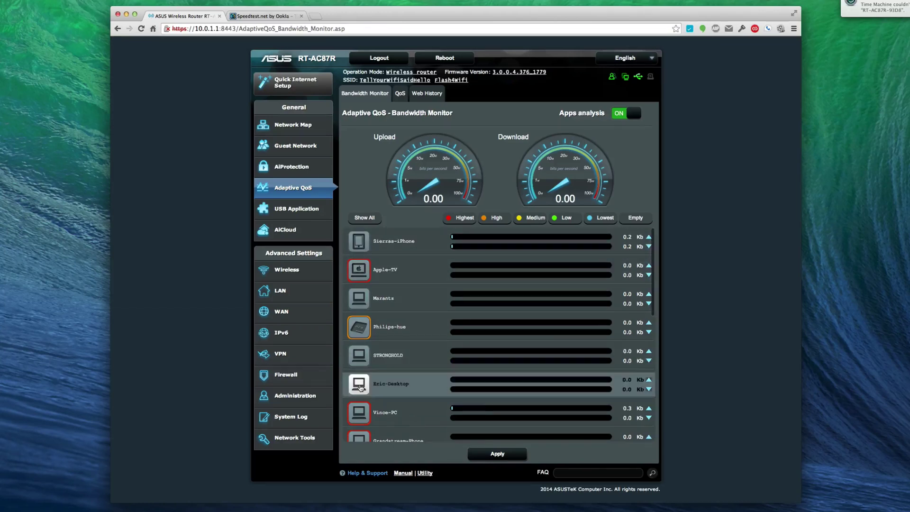
click(359, 383)
scroll(416, 346, down, 3)
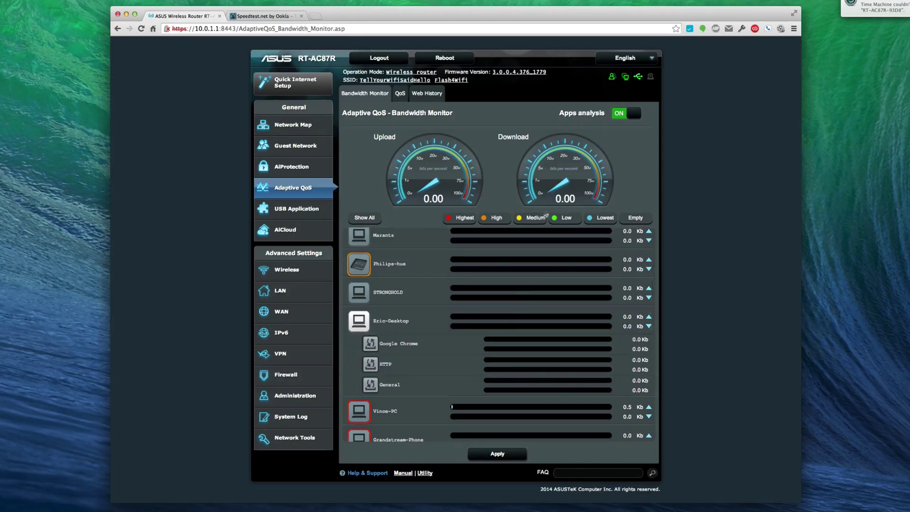
click(358, 320)
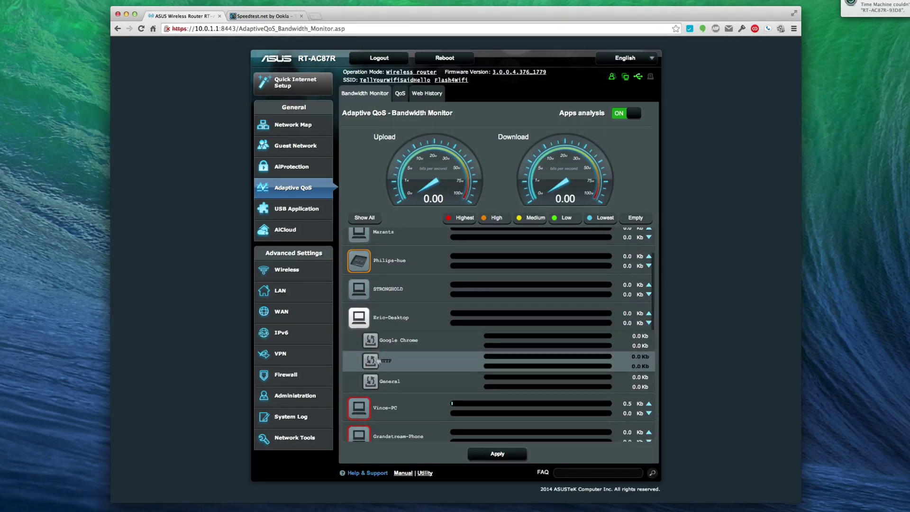
click(359, 346)
scroll(388, 308, down, 3)
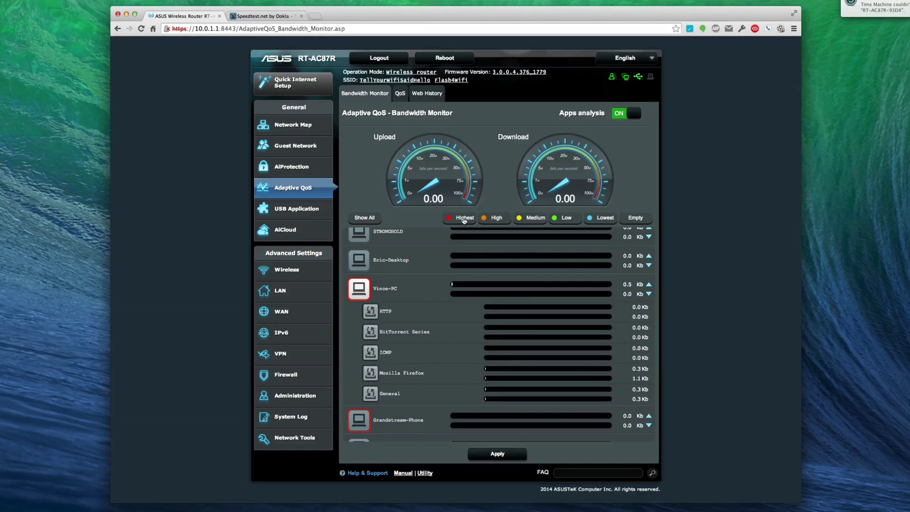
Step: Give the PC client's apps Highest and High priority, with ICMP ranked first
drag(469, 220, 373, 355)
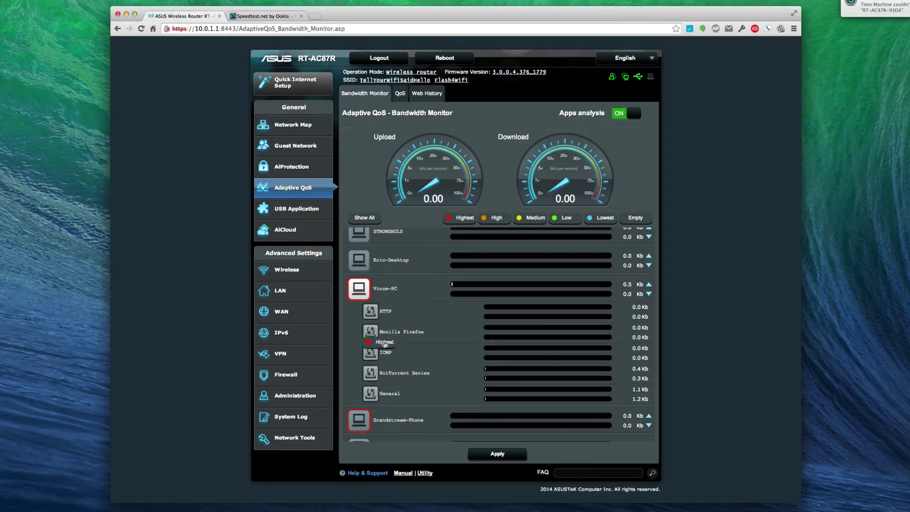
drag(497, 218, 372, 335)
scroll(442, 295, down, 5)
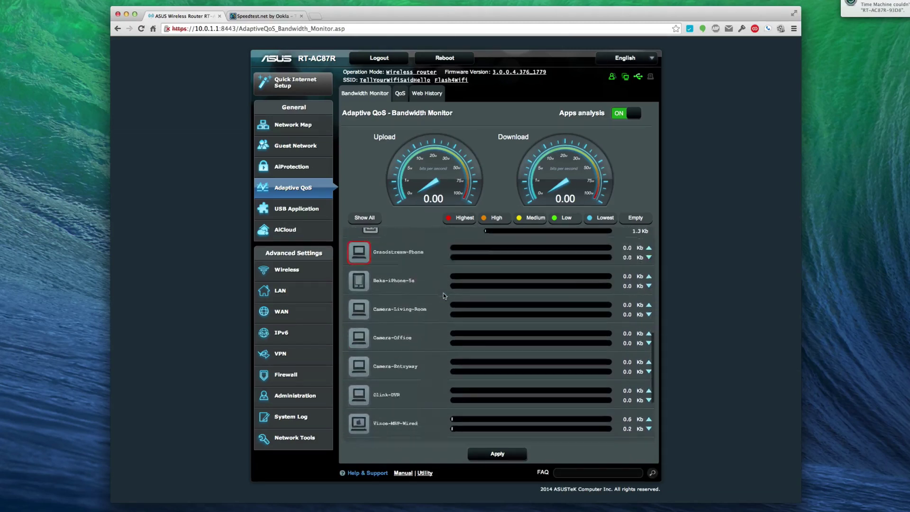
scroll(443, 294, up, 4)
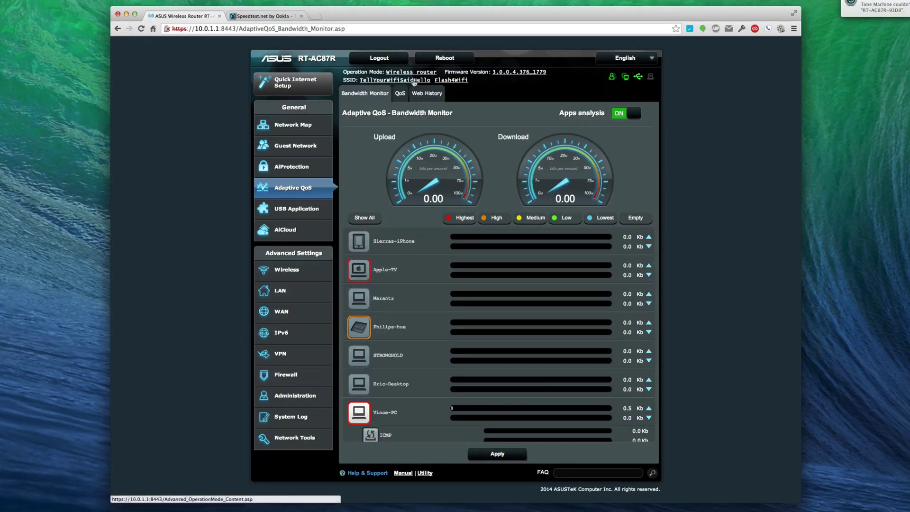
click(424, 93)
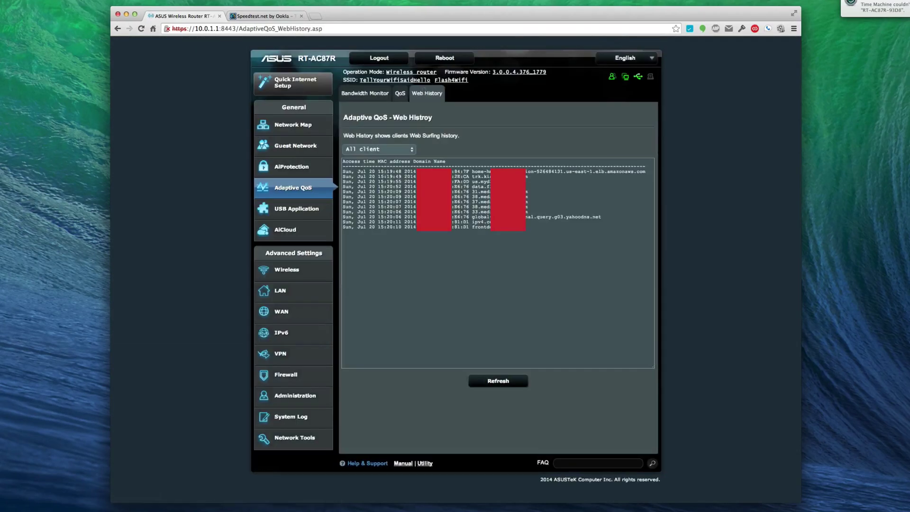
drag(573, 221, 569, 186)
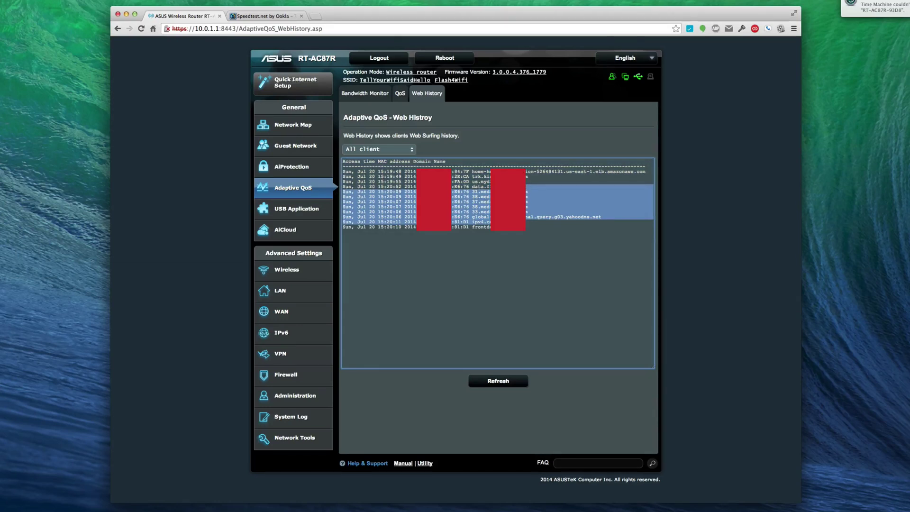
click(566, 185)
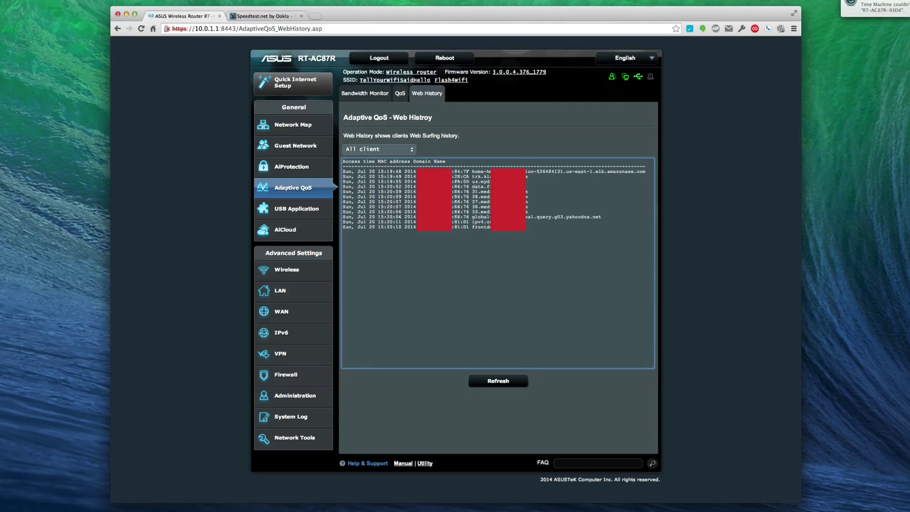
double_click(481, 182)
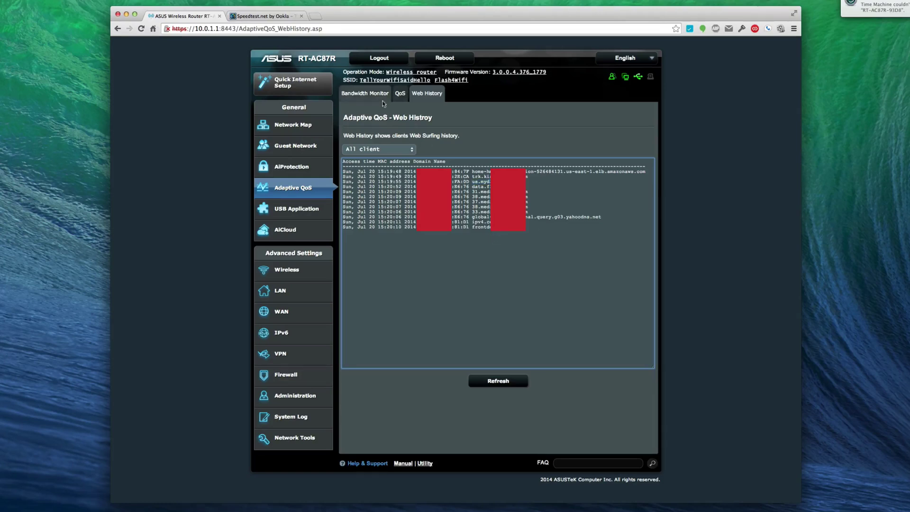
click(376, 95)
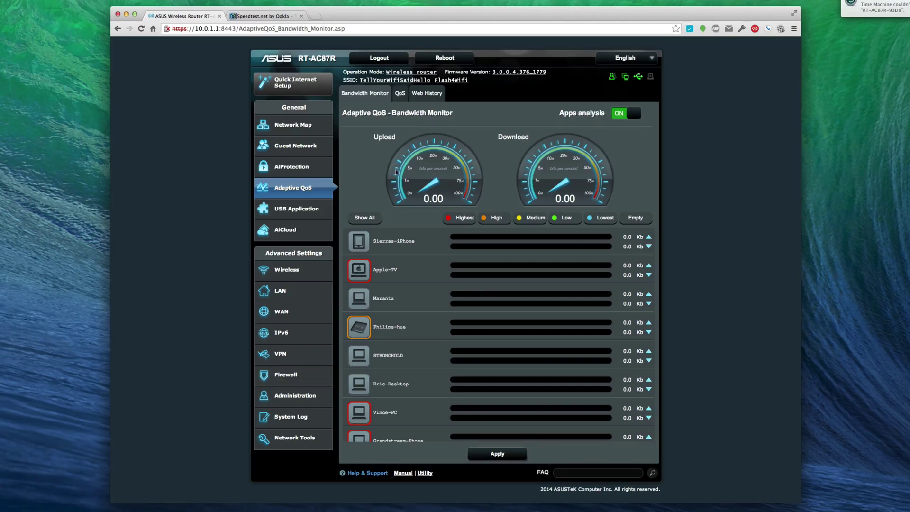
Step: Duplicate the Speedtest tab and run a test: 1 ms ping, 705.89 Mbps down, 797.77 Mbps up
click(264, 17)
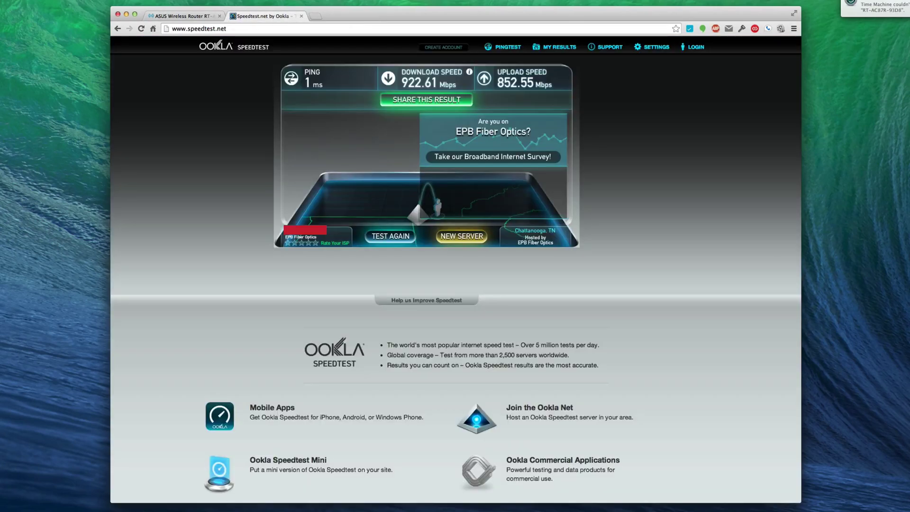
right_click(270, 15)
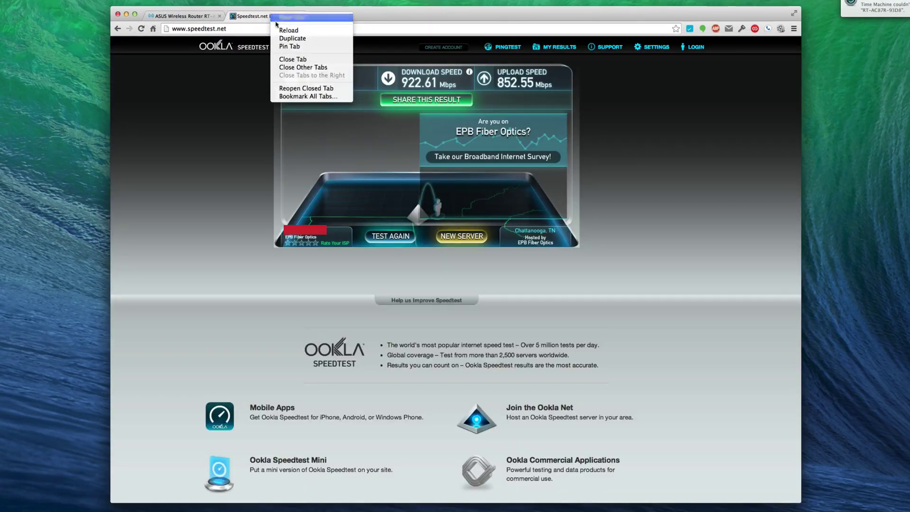
click(280, 37)
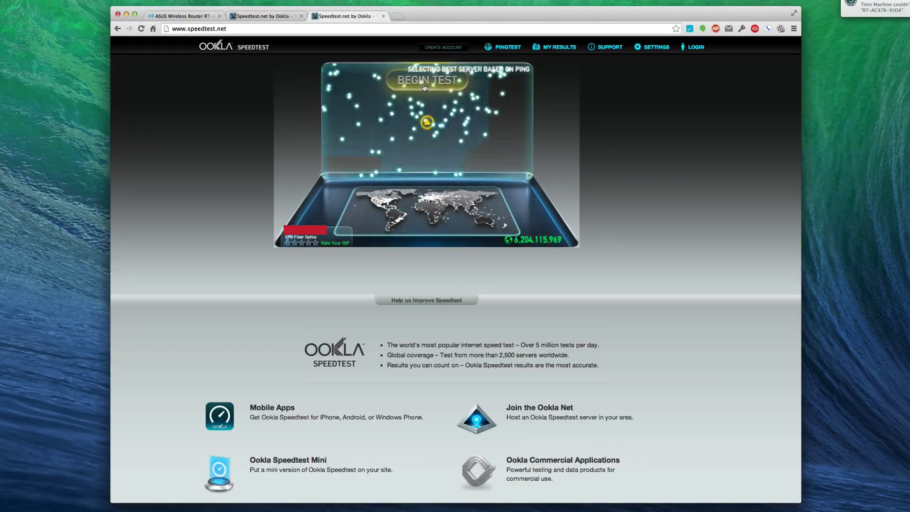
click(425, 82)
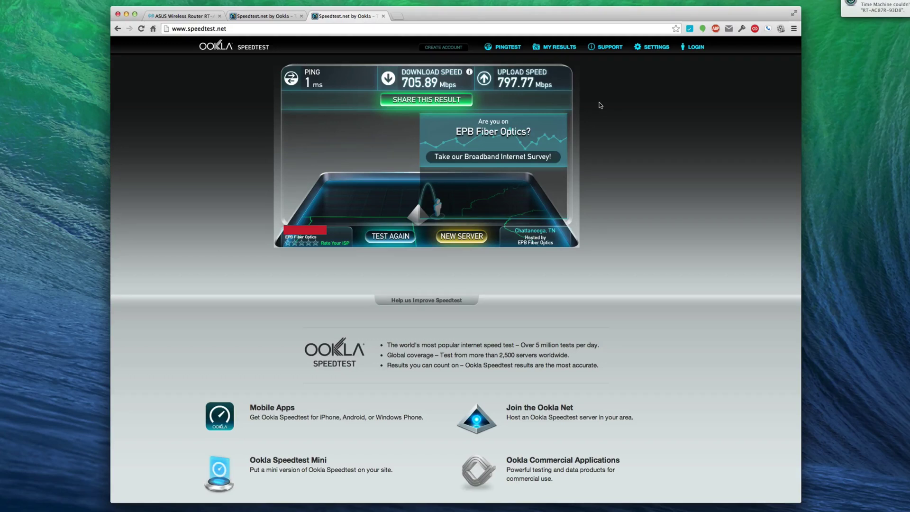
mouse_move(436, 84)
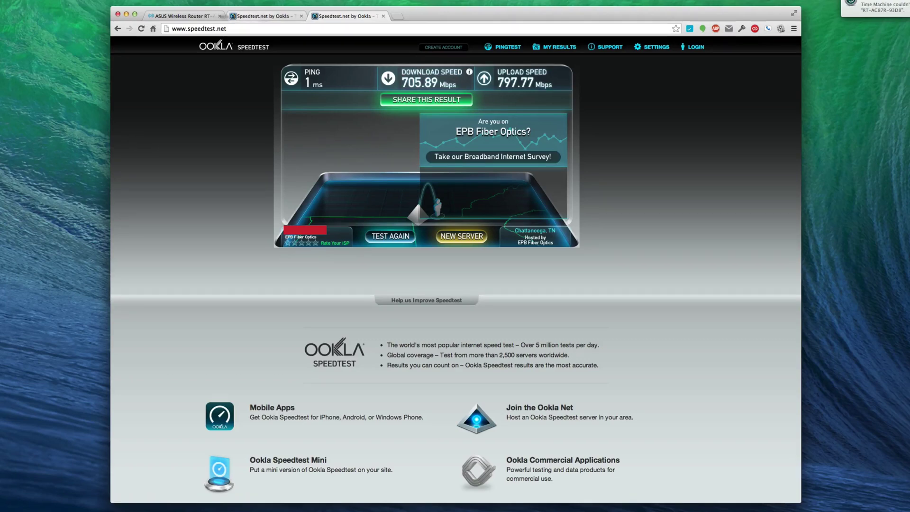
Step: Return to the Bandwidth Monitor and expand the iPhone client's app list several times
click(212, 17)
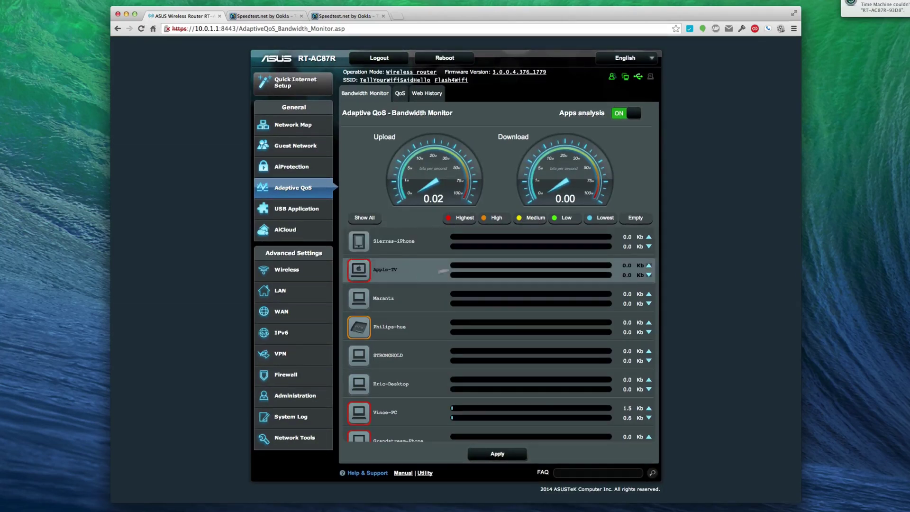
click(356, 247)
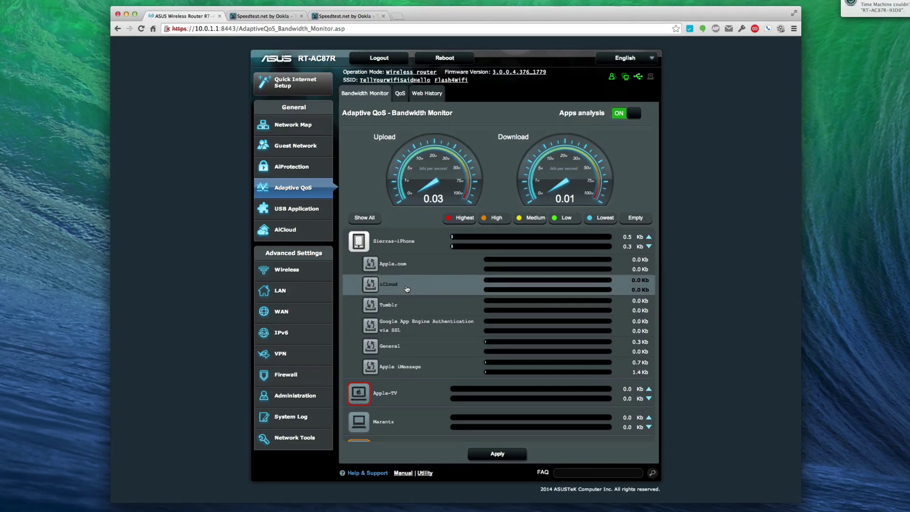
click(360, 241)
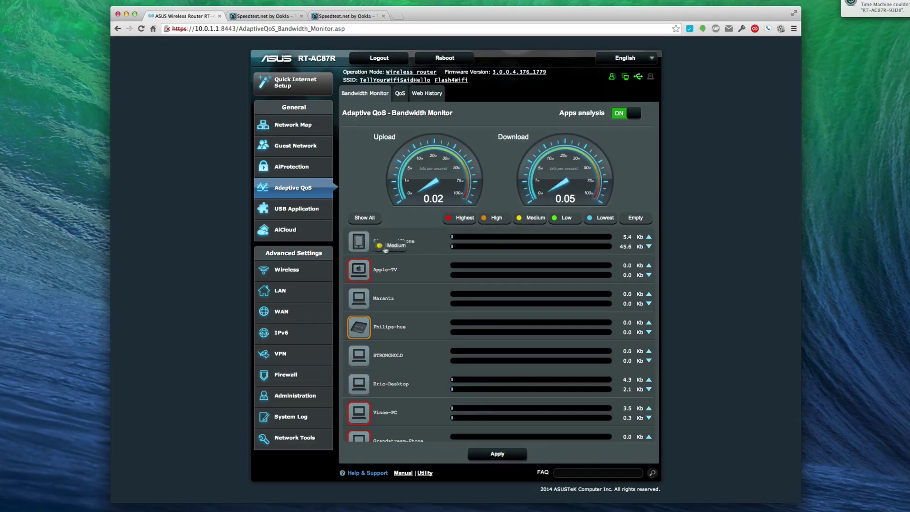
click(359, 242)
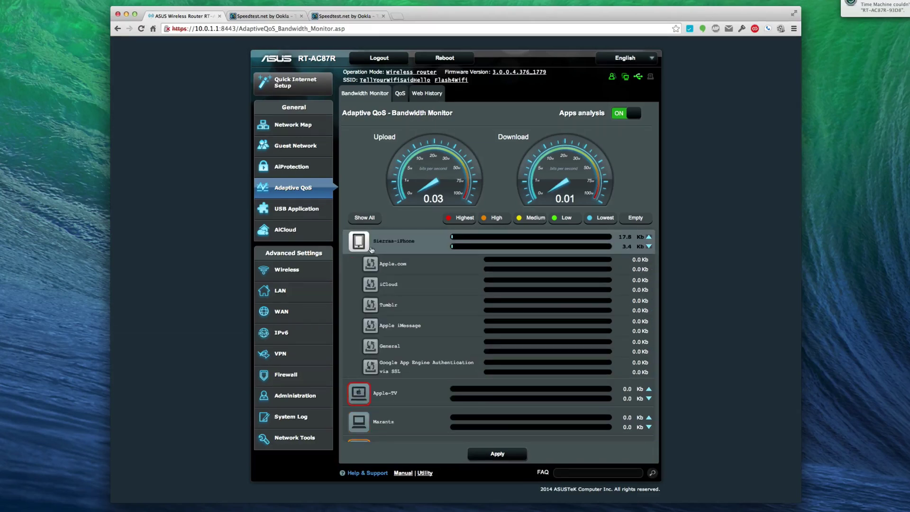
click(358, 244)
click(358, 245)
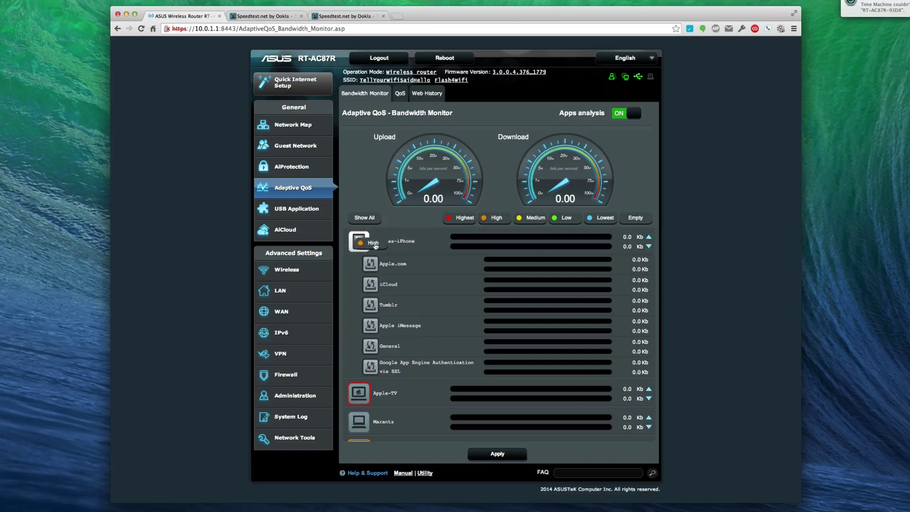
Step: Assign the iPhone client Medium priority from the priority legend
drag(469, 224, 377, 245)
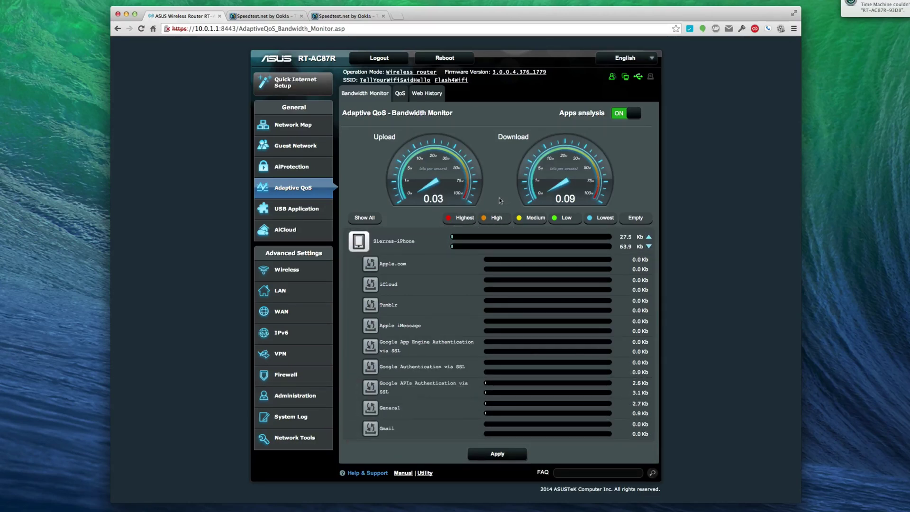
click(361, 242)
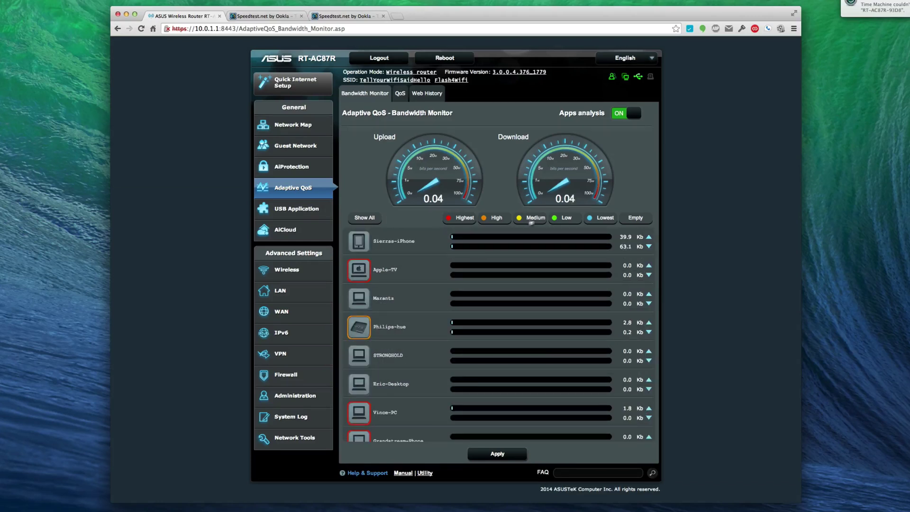
right_click(532, 219)
click(498, 203)
click(359, 243)
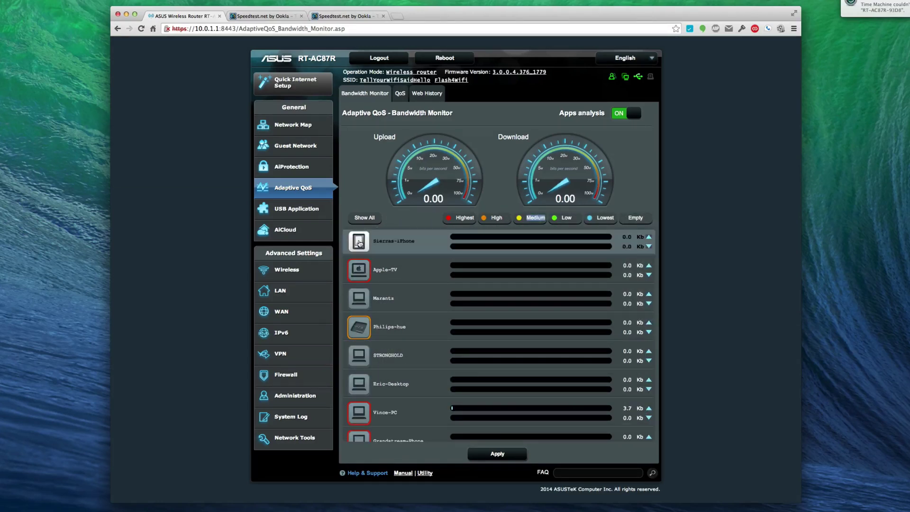
drag(359, 242, 383, 245)
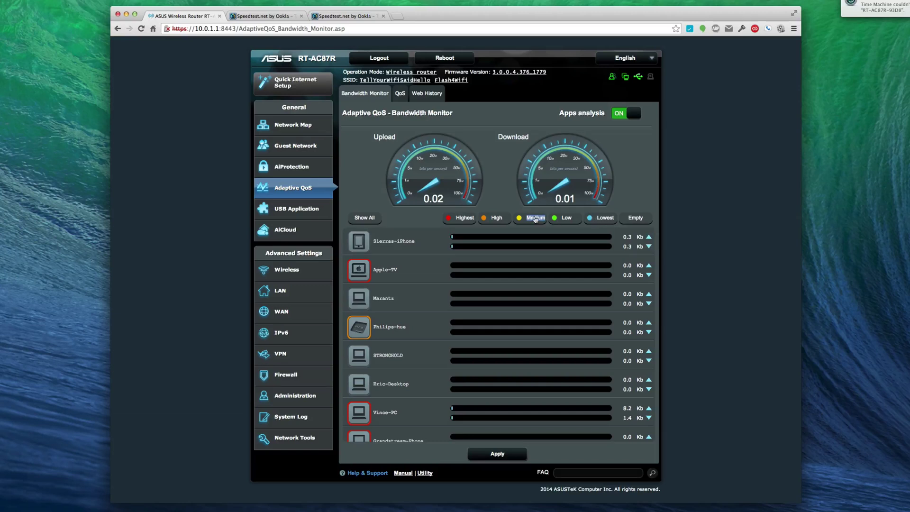
drag(535, 219, 363, 240)
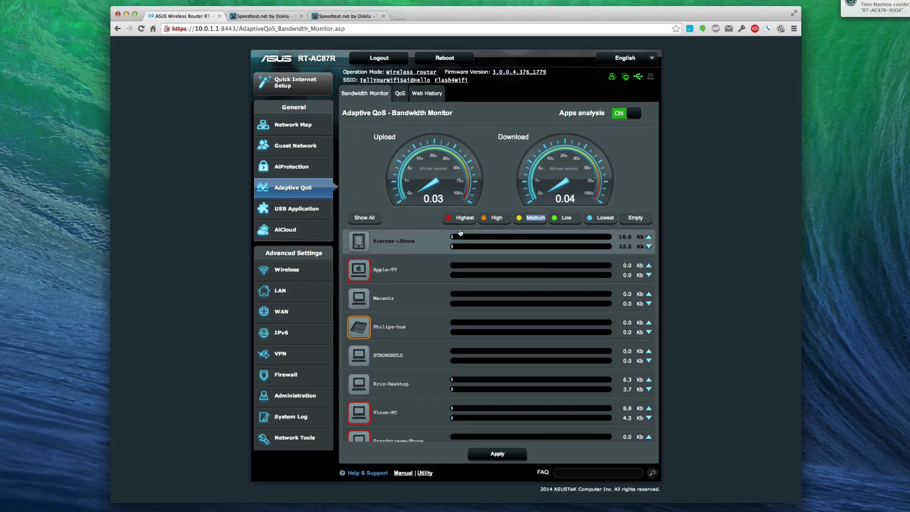
Step: Open USB Application and highlight the AiDisk and 3G/4G descriptions
click(305, 213)
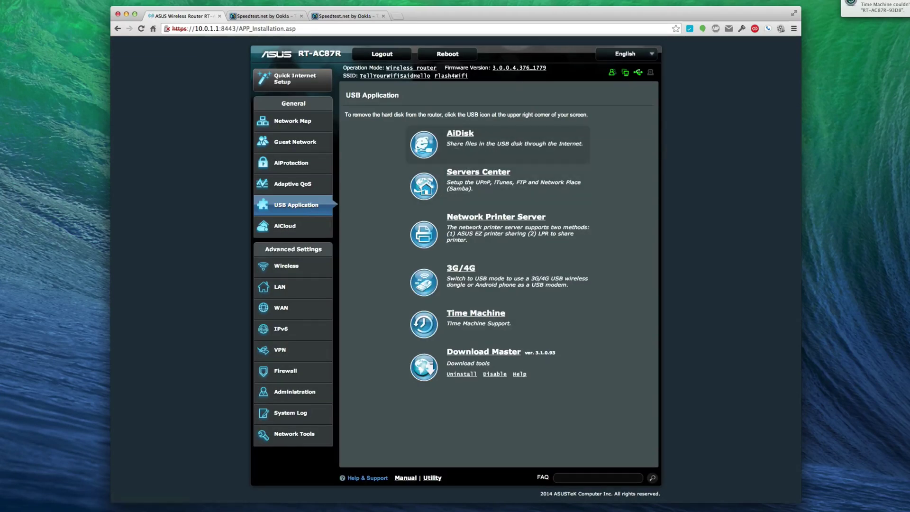
drag(456, 144, 581, 144)
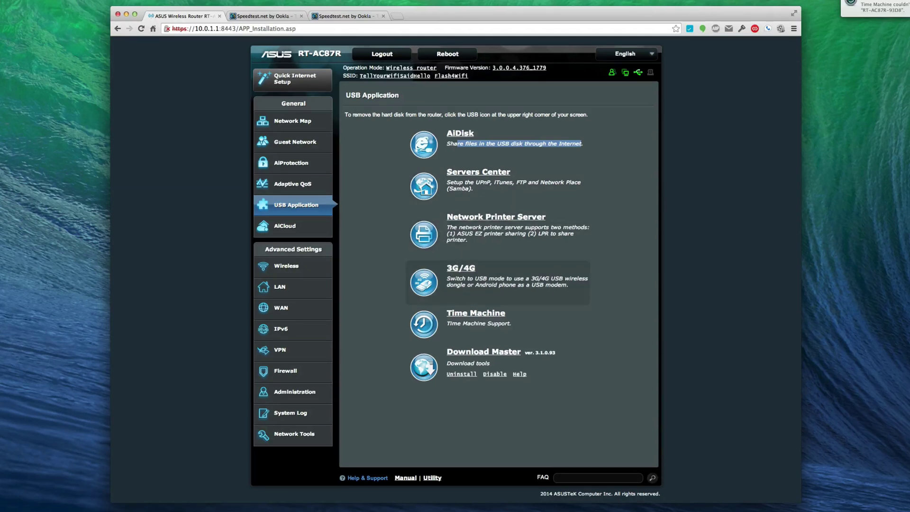
drag(472, 279, 572, 284)
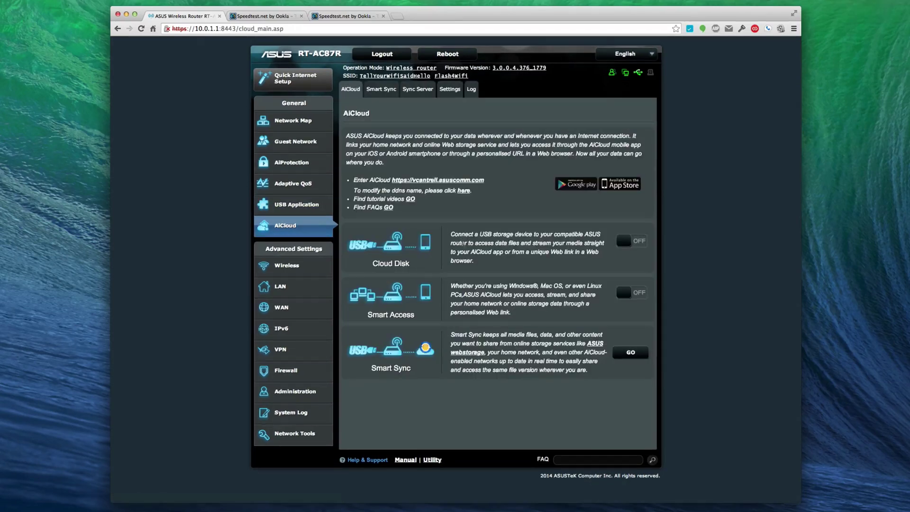
Step: Highlight the AiCloud Smart Access and Smart Sync descriptions, then go to the Smart Sync page
drag(377, 314, 495, 311)
click(518, 331)
drag(450, 334, 531, 343)
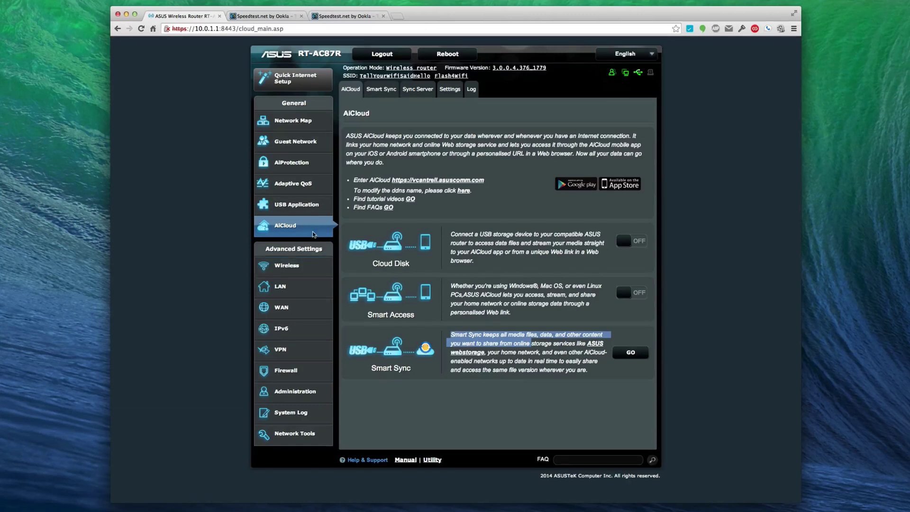
click(375, 93)
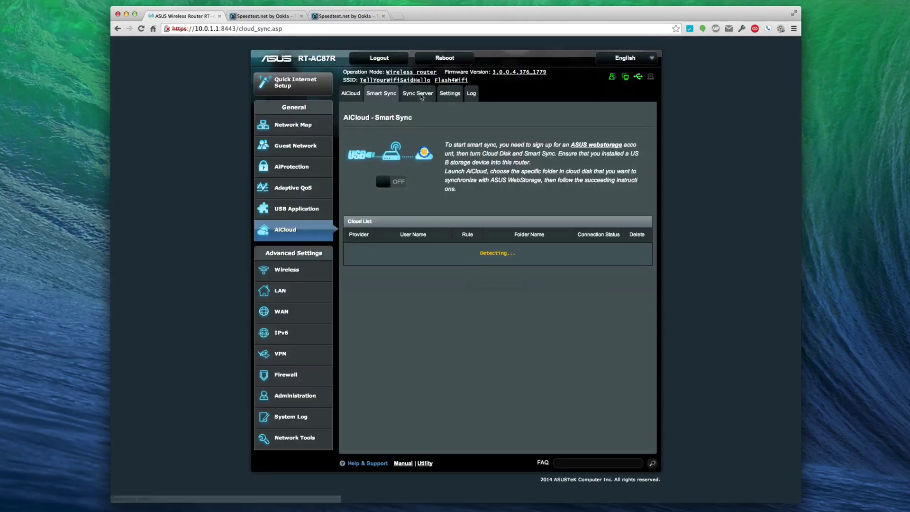
Step: View Sync Server, then open Wireless General and check the 5GHz band and Auto mode lists unchanged
click(410, 94)
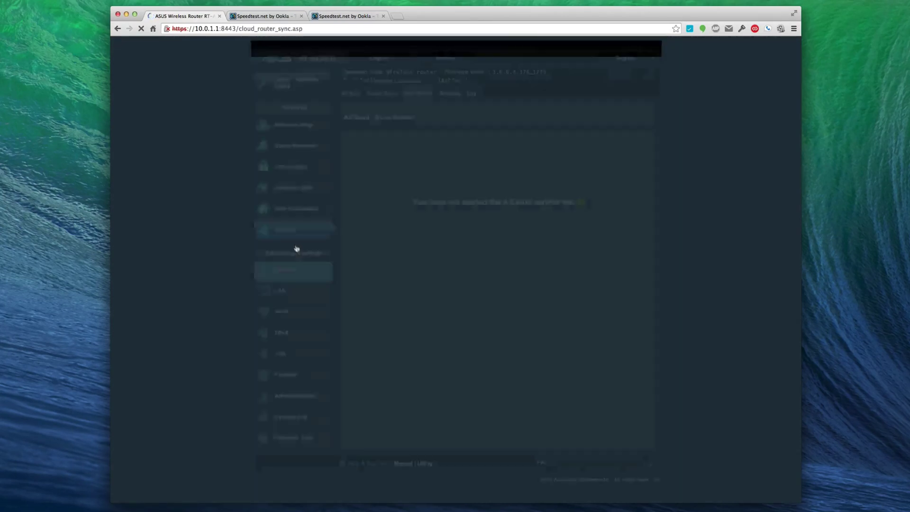
click(296, 274)
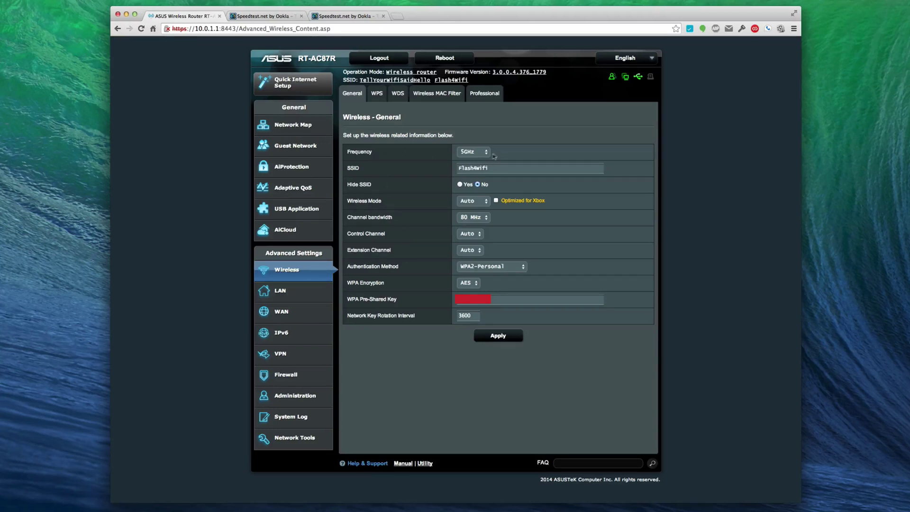
click(473, 152)
key(Escape)
key(Tab)
key(Tab)
key(Tab)
key(space)
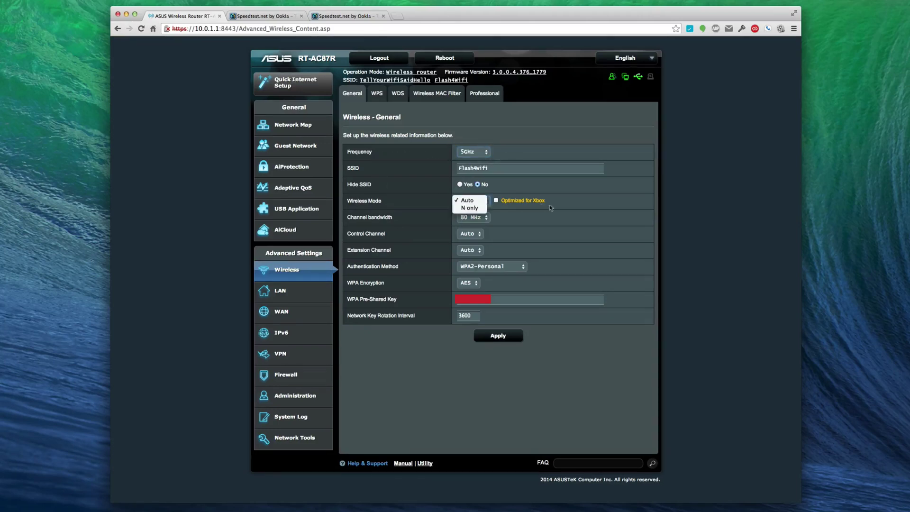
key(Escape)
double_click(532, 201)
Step: Inspect the bandwidth, channel, authentication and encryption lists, keeping 80 MHz, WPA2-Personal and AES
click(465, 217)
click(527, 218)
click(475, 217)
click(478, 217)
click(465, 238)
click(520, 232)
click(468, 249)
click(506, 253)
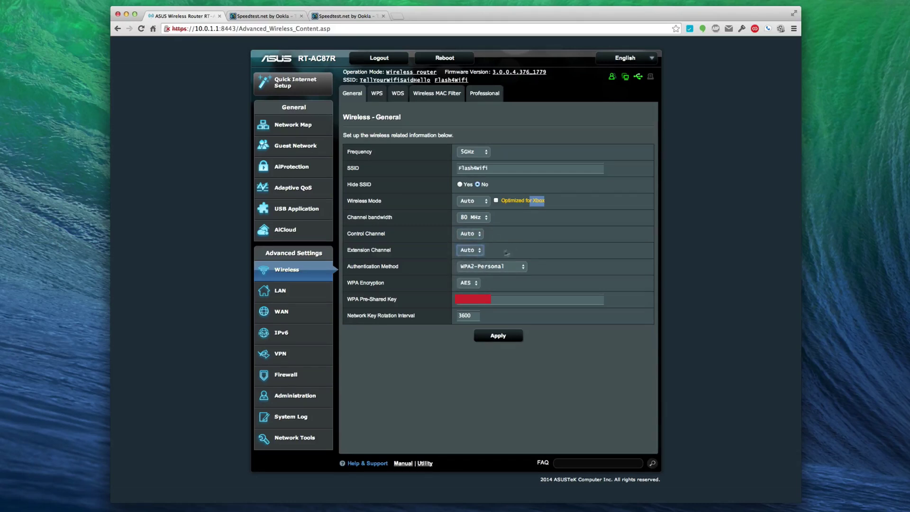
click(478, 269)
click(555, 244)
click(466, 287)
click(501, 284)
Step: Switch Enable WPS to ON, then look over the WDS and Wireless MAC Filter pages
click(377, 93)
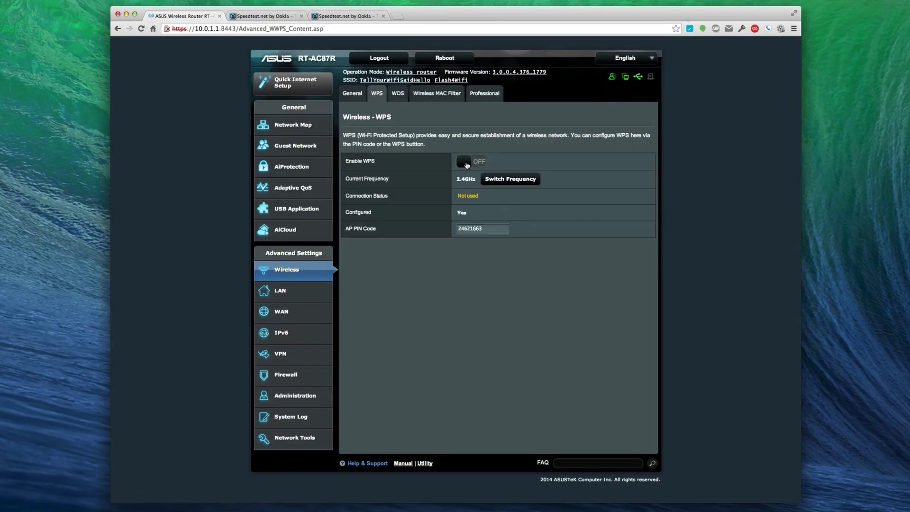
click(467, 163)
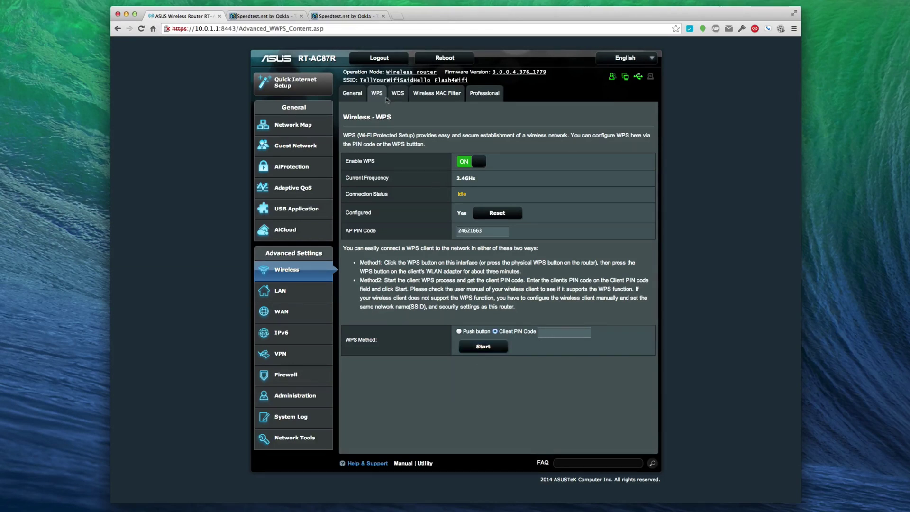
click(391, 97)
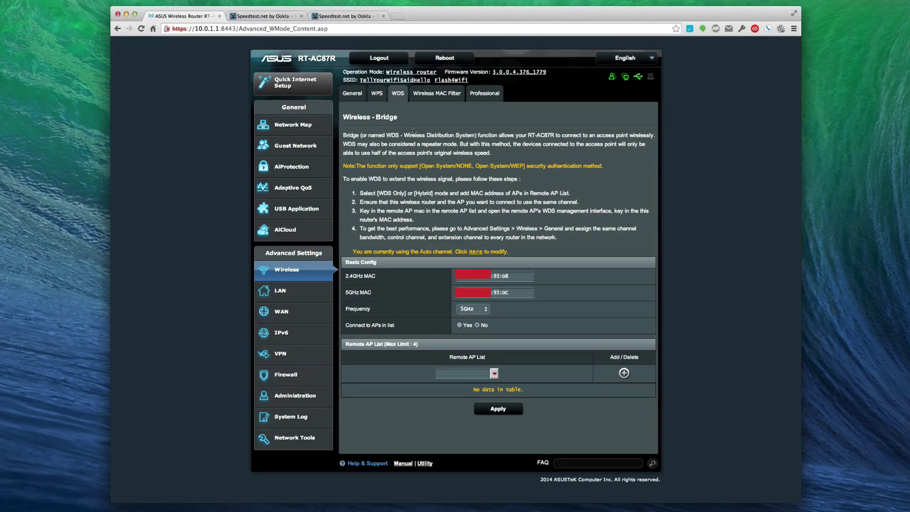
drag(422, 135, 462, 144)
click(427, 143)
click(429, 94)
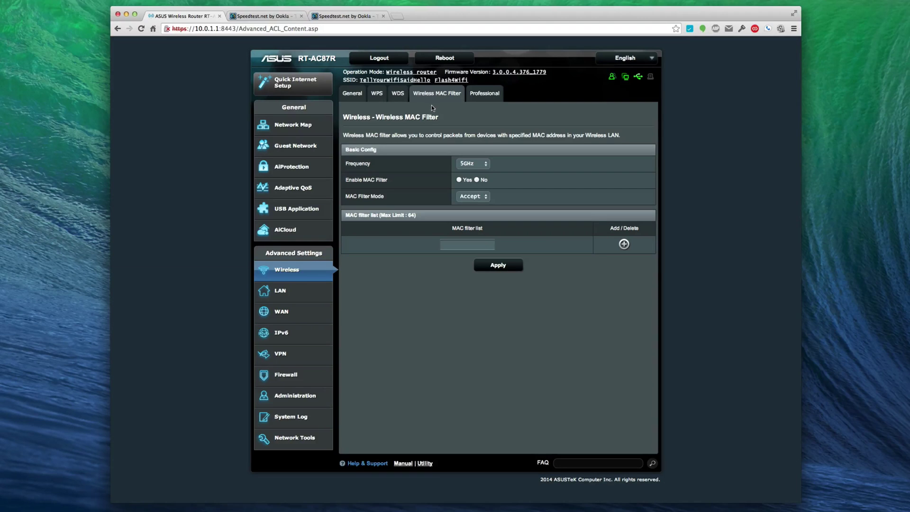
Step: Open the 5GHz Professional wireless page and read its description line
click(495, 97)
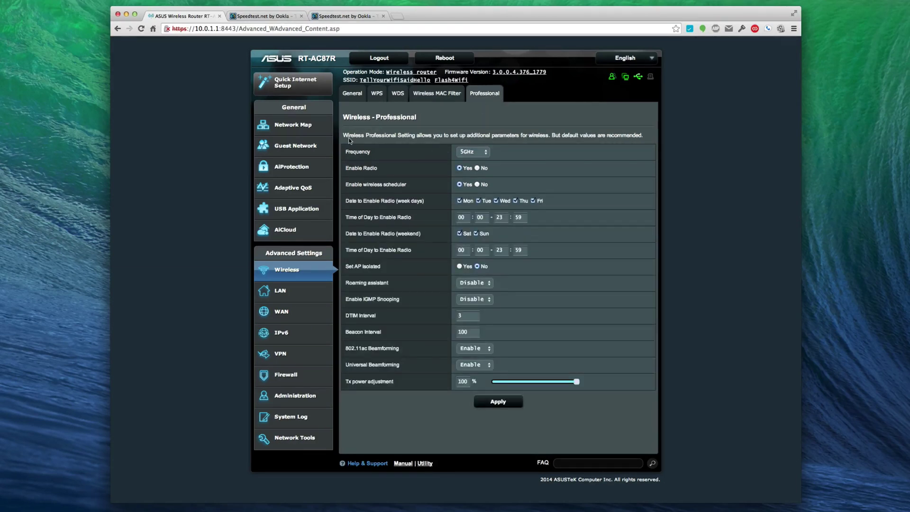
drag(342, 137, 647, 134)
click(662, 137)
click(470, 154)
Step: Set Enable wireless scheduler to No and leave Roaming assistant at Disable
click(477, 185)
click(459, 184)
click(477, 184)
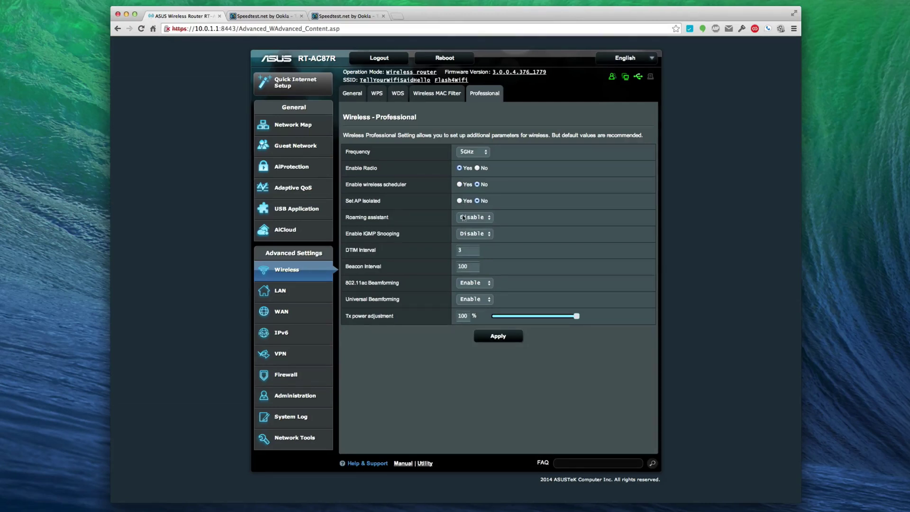
click(463, 217)
click(471, 217)
Step: Read help for Roaming assistant, DTIM and both beamforming options, apply the settings, and open LAN
click(370, 217)
click(365, 250)
click(372, 283)
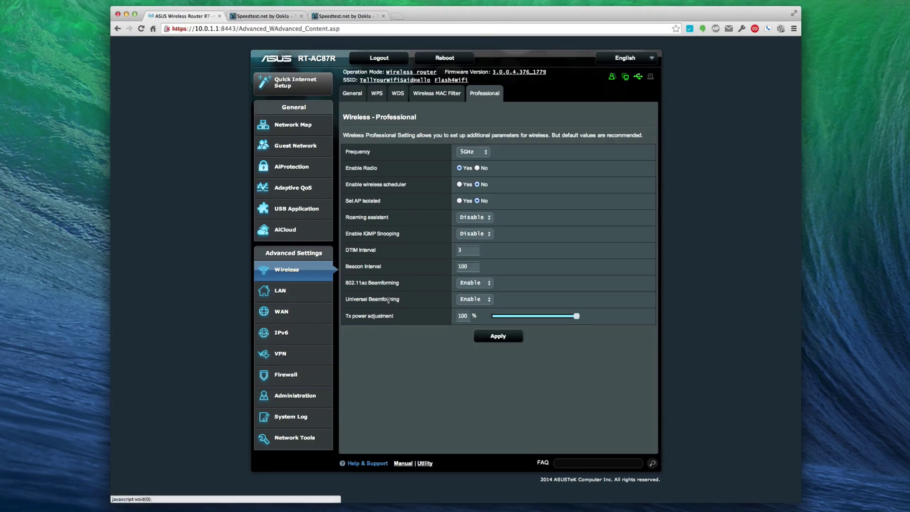
click(381, 299)
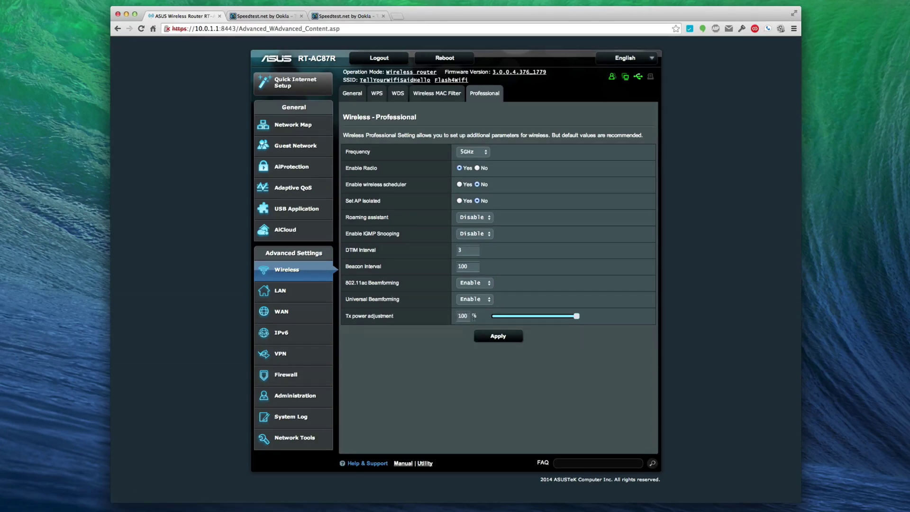
click(494, 339)
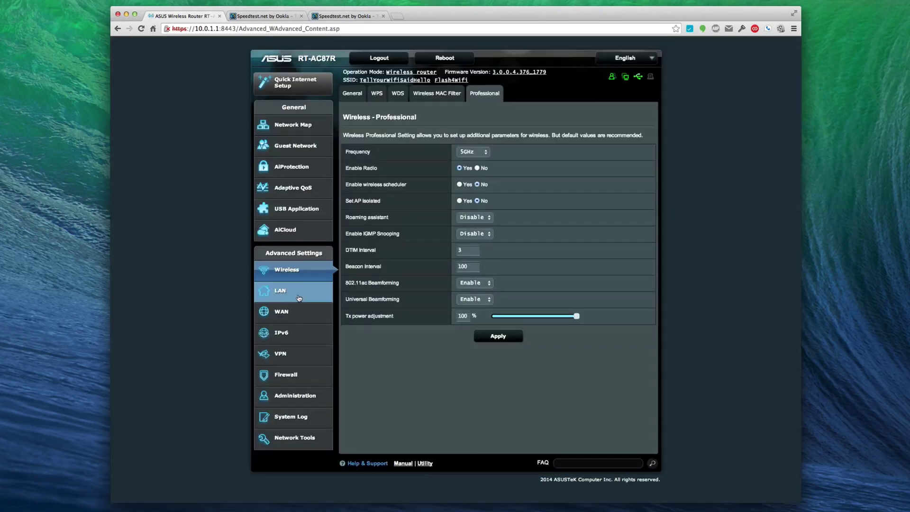
click(299, 297)
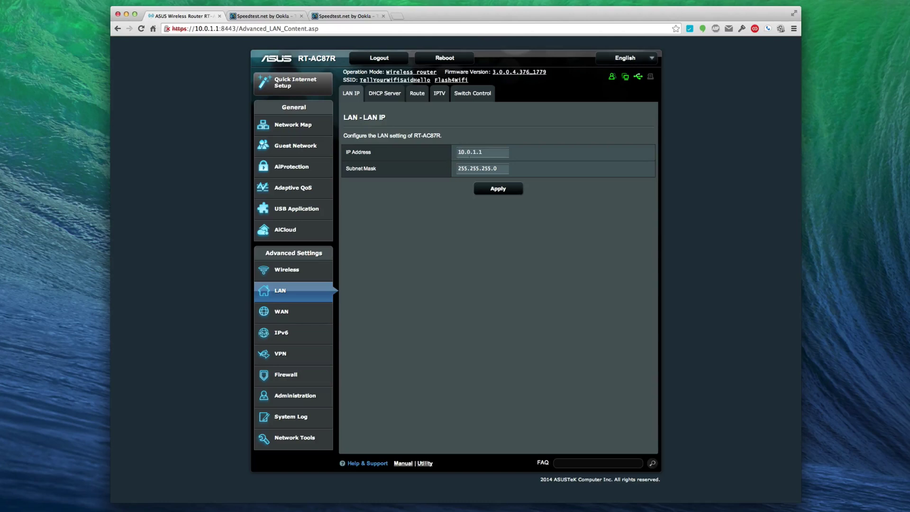
Step: Browse the LAN DHCP Server, Route and IPTV tabs, highlighting the WAN port note
click(377, 96)
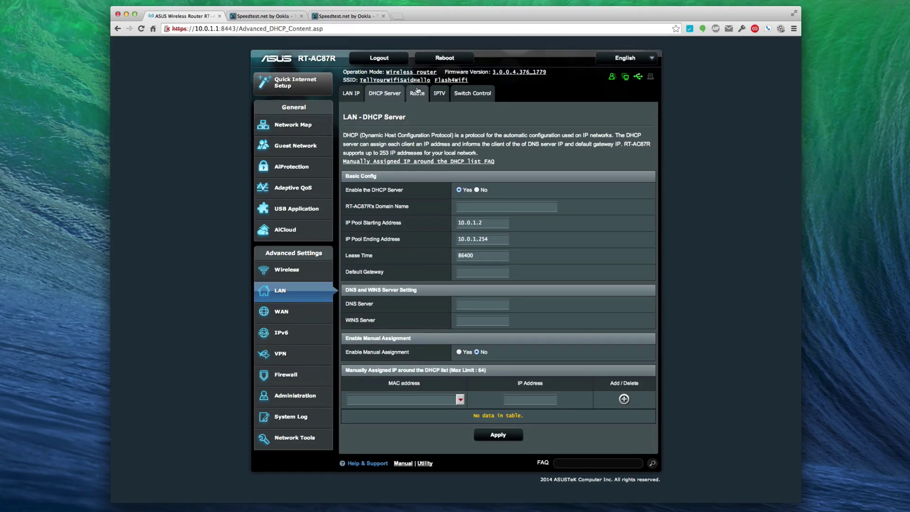
click(417, 92)
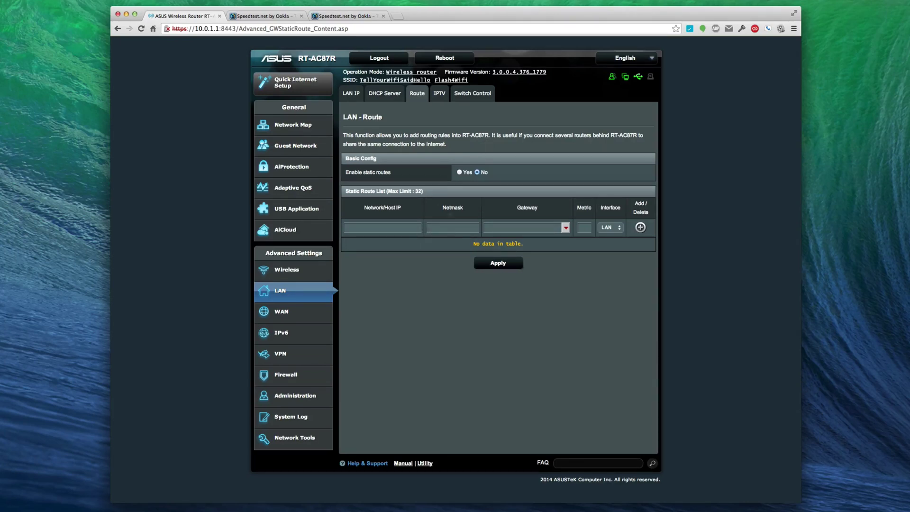
click(441, 94)
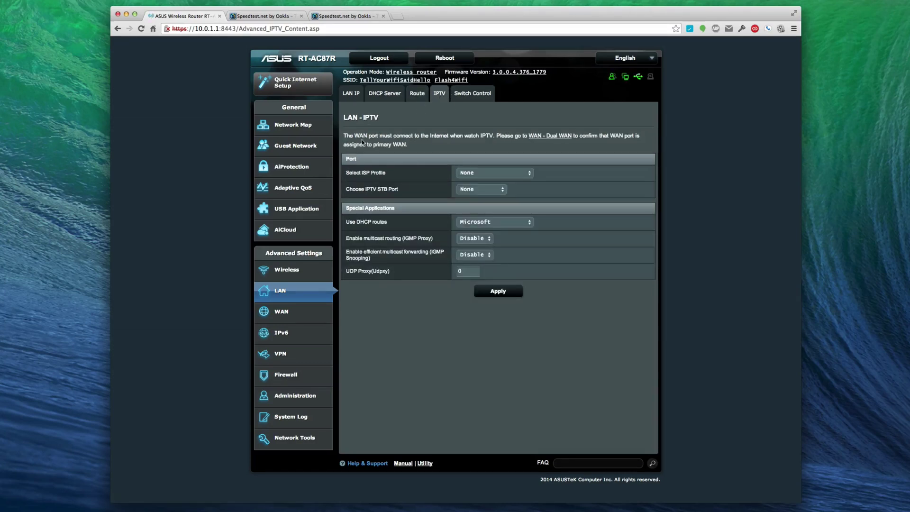
drag(364, 142, 503, 138)
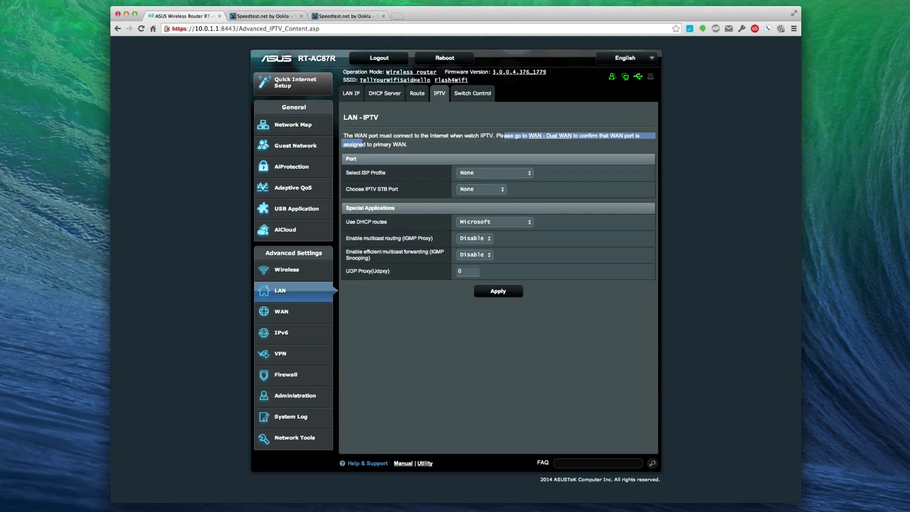
Step: Review IPTV options, keeping ISP profile None and DHCP routes Microsoft, then view Switch Control
click(492, 173)
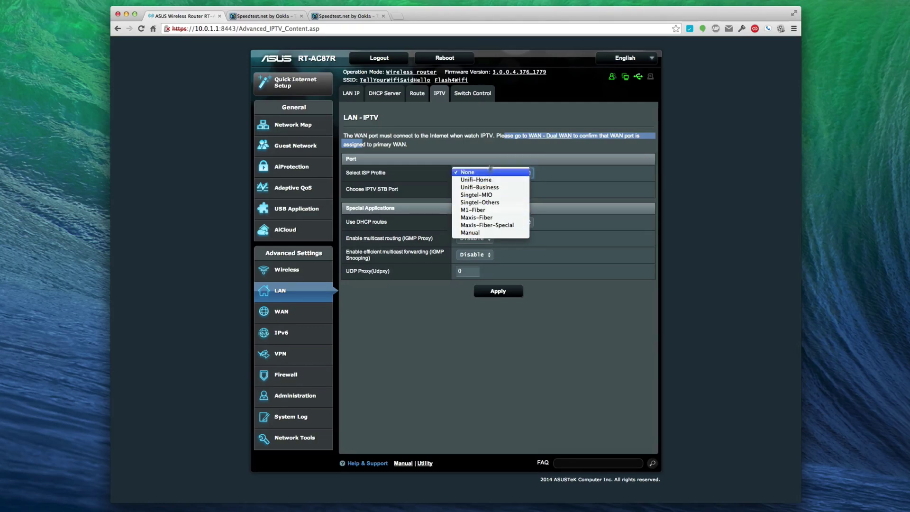
click(475, 144)
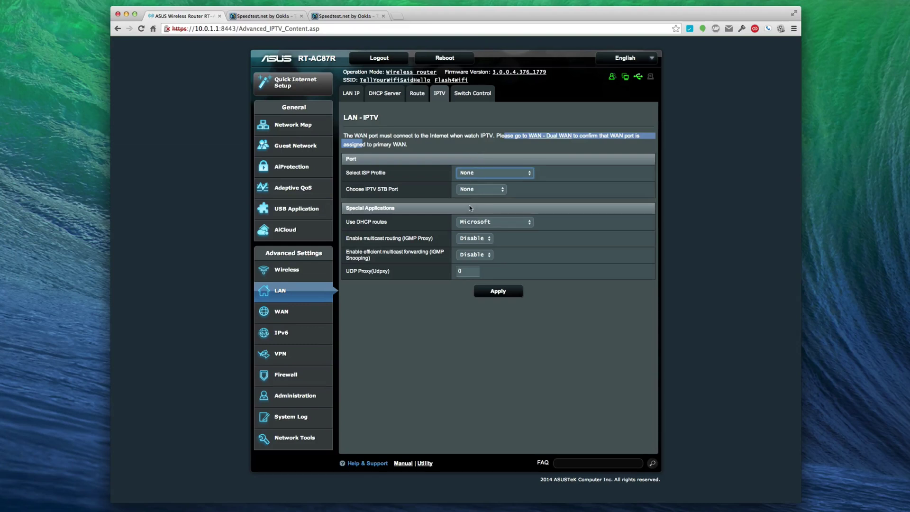
click(481, 188)
click(515, 191)
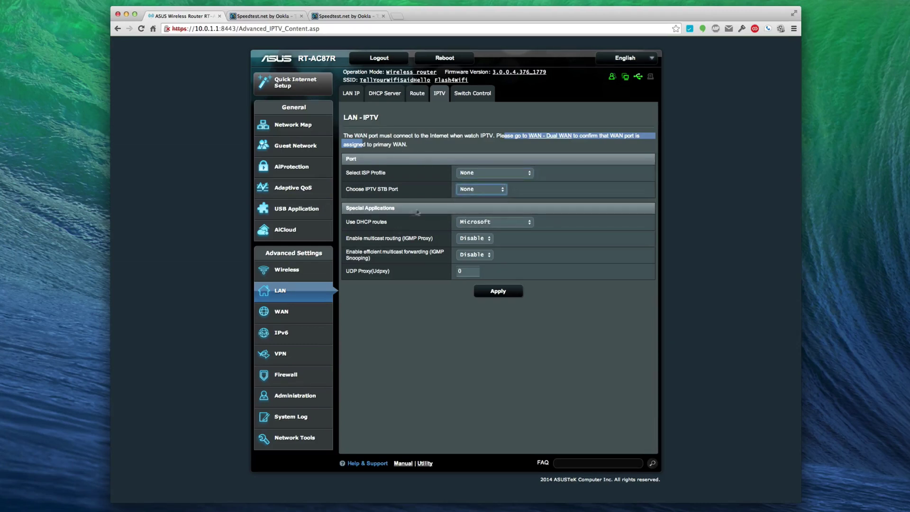
click(473, 224)
click(560, 200)
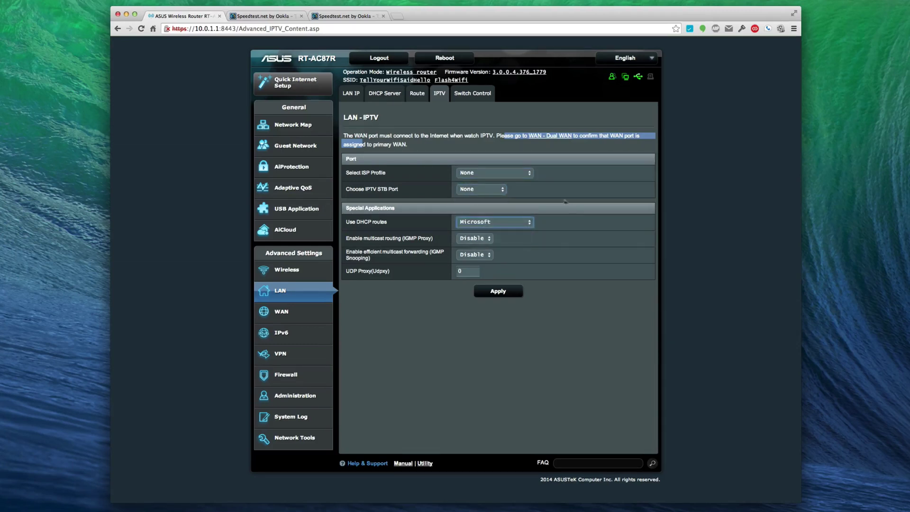
click(473, 96)
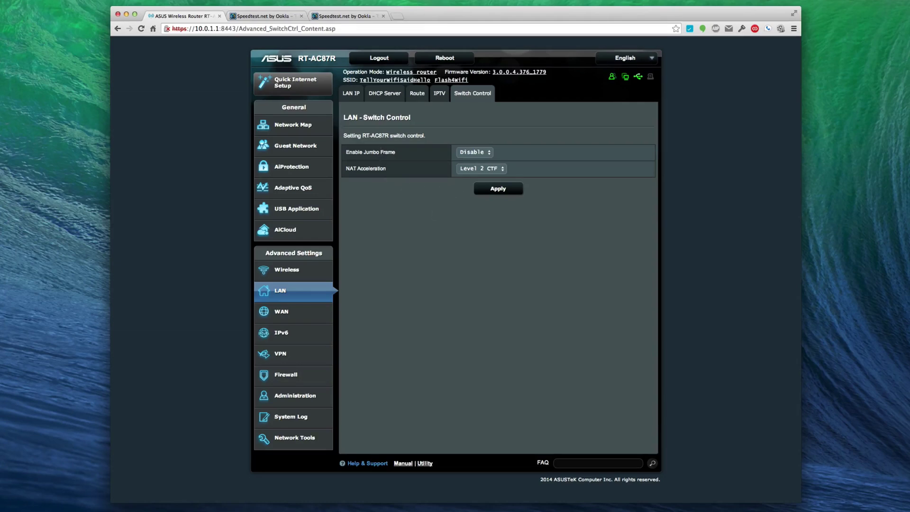
Step: Open the WAN Internet Connection page and view the UPnP FAQ in a new tab
click(286, 314)
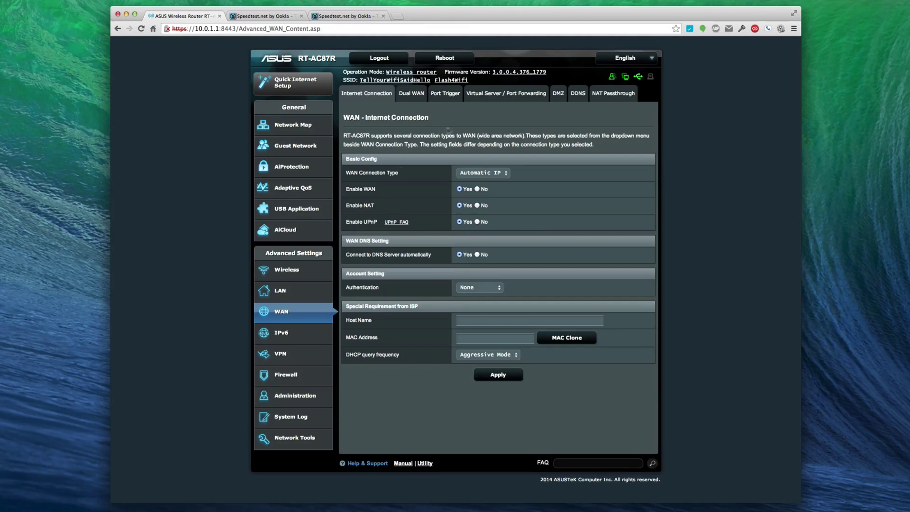
drag(477, 135, 612, 134)
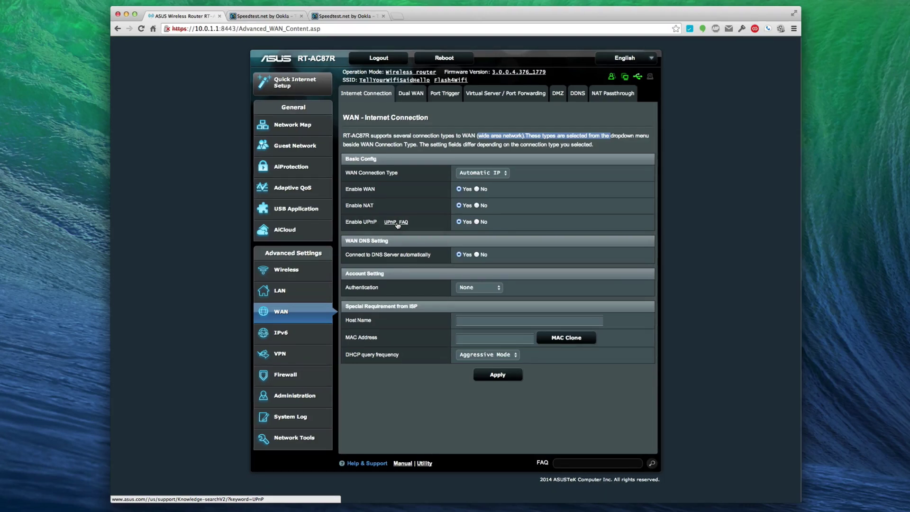
click(368, 221)
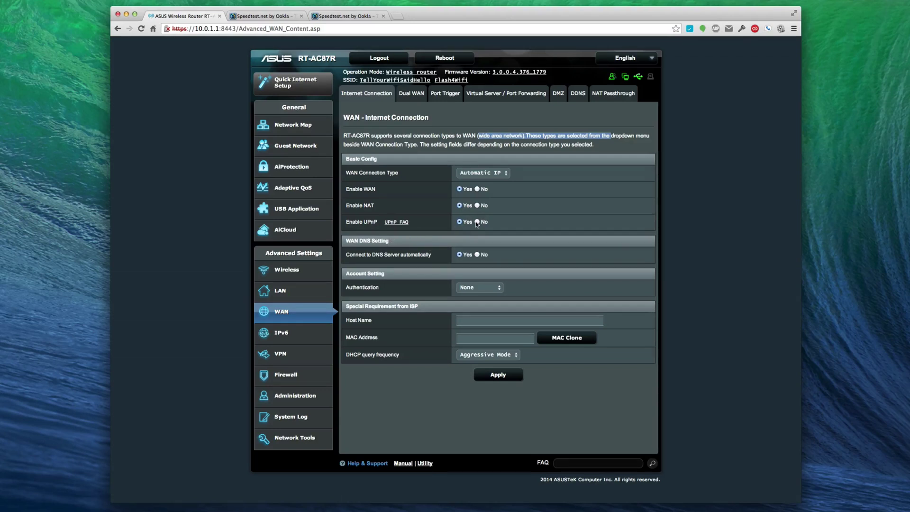
click(392, 222)
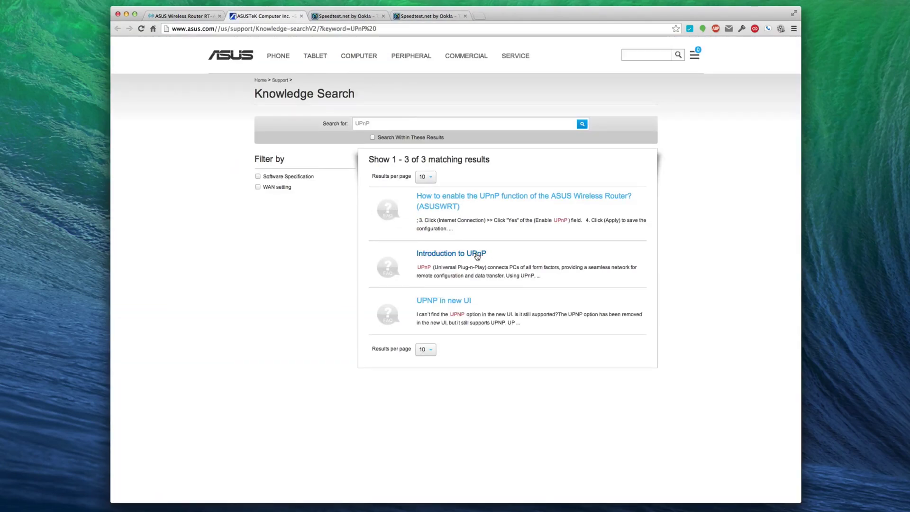
click(203, 17)
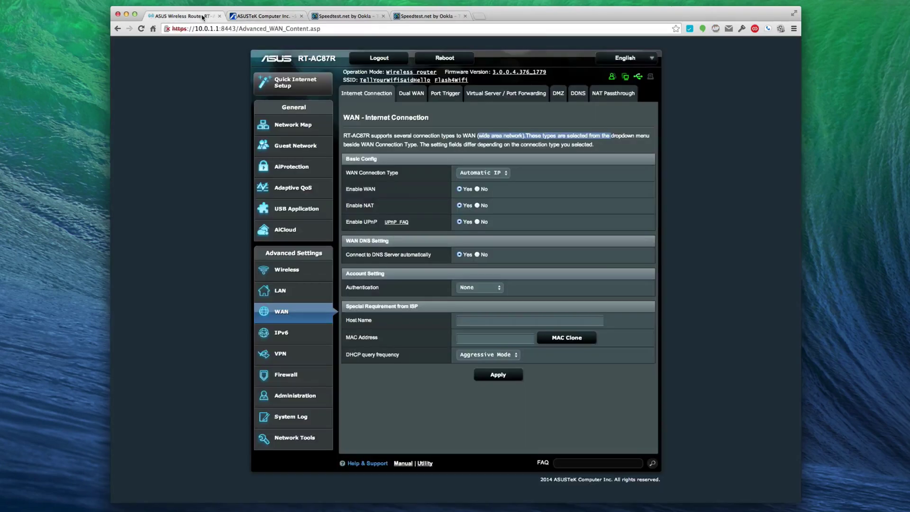
Step: Set Enable UPnP to No, keep authentication None, and apply the WAN settings
click(477, 222)
click(478, 287)
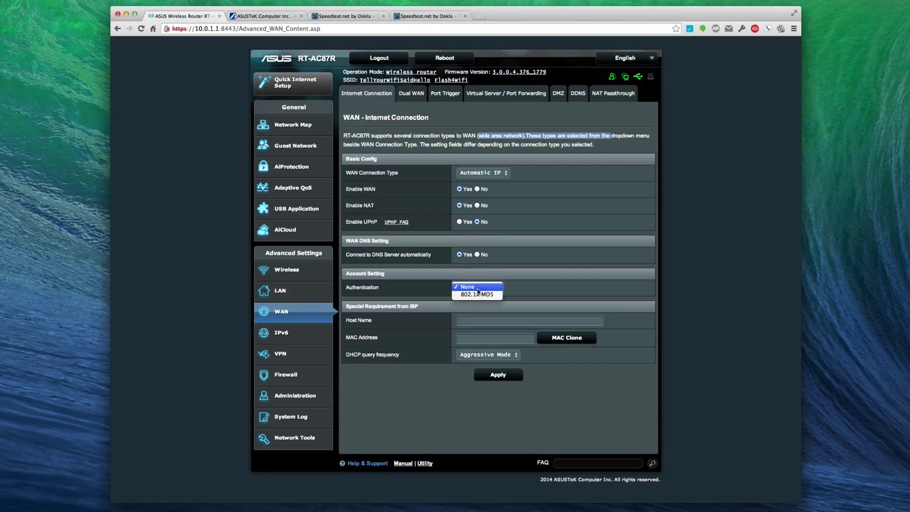
click(533, 287)
key(space)
click(524, 286)
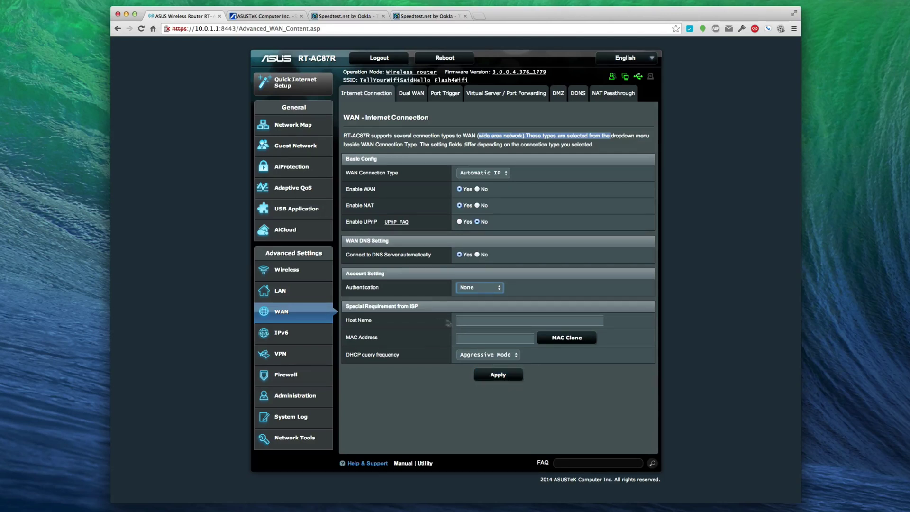
click(493, 374)
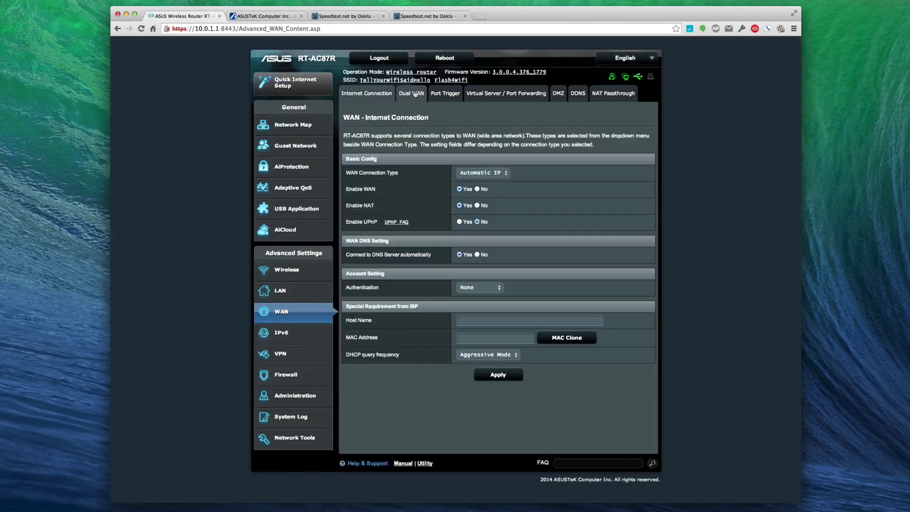
Step: Browse the WAN Dual WAN, Port Trigger, Virtual Server and DMZ tabs
click(415, 93)
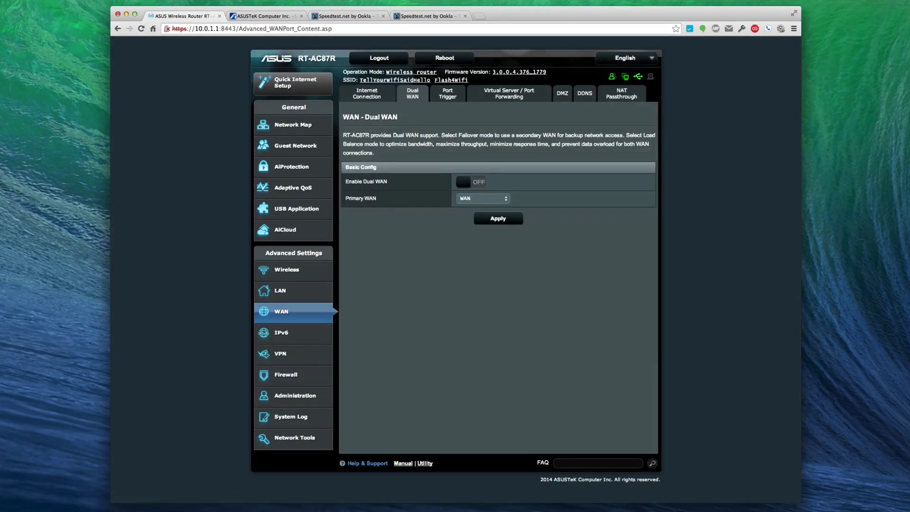
drag(370, 136, 649, 144)
click(447, 94)
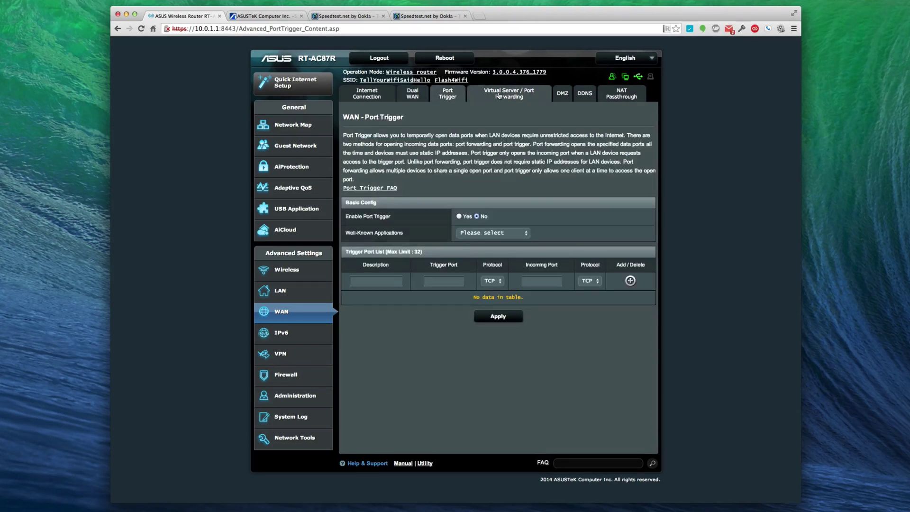
click(498, 95)
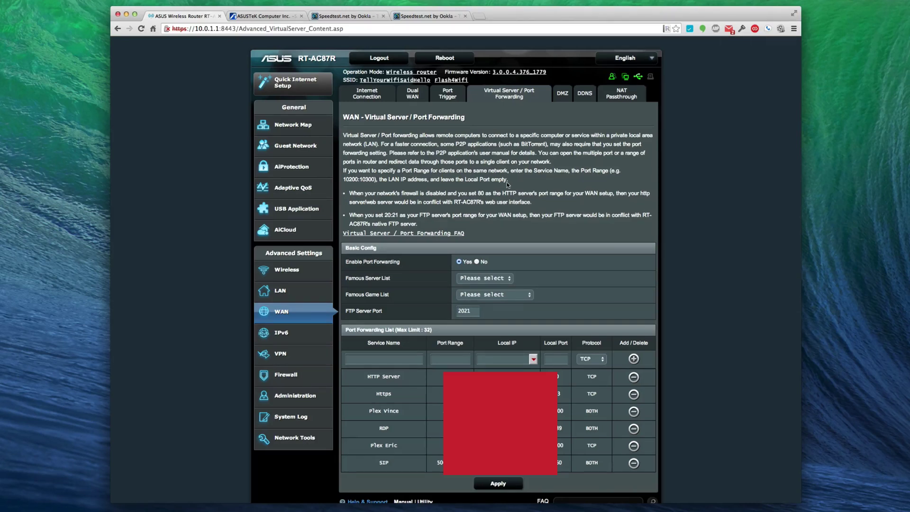
click(562, 101)
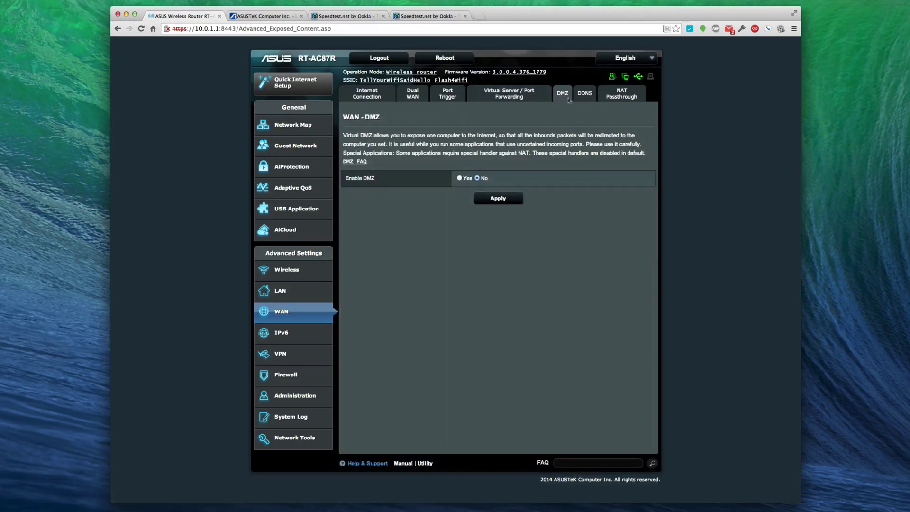
Step: Acknowledge DDNS registration success, read the NAT Passthrough description, then go to IPv6
click(585, 96)
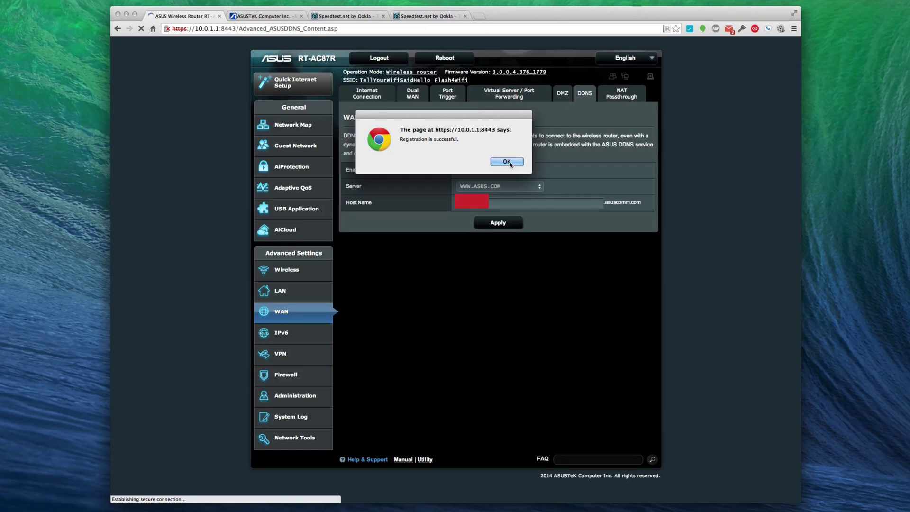
click(506, 161)
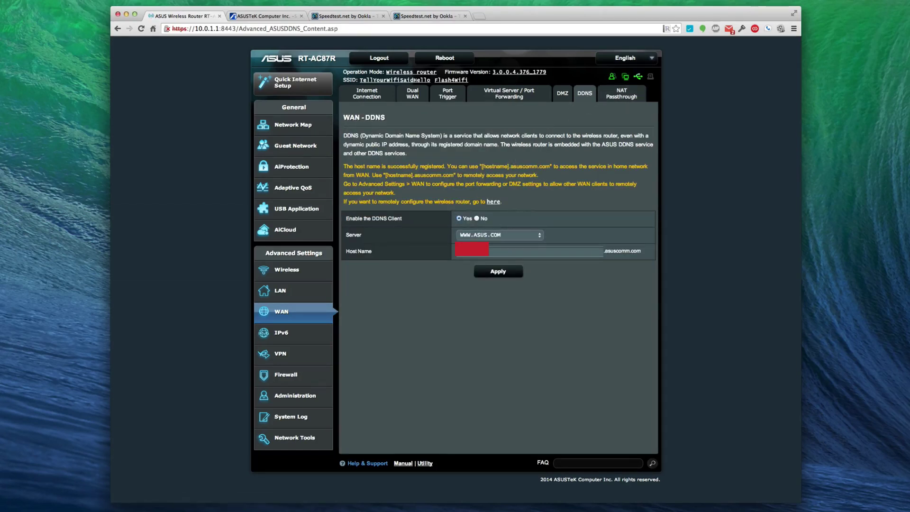
click(620, 94)
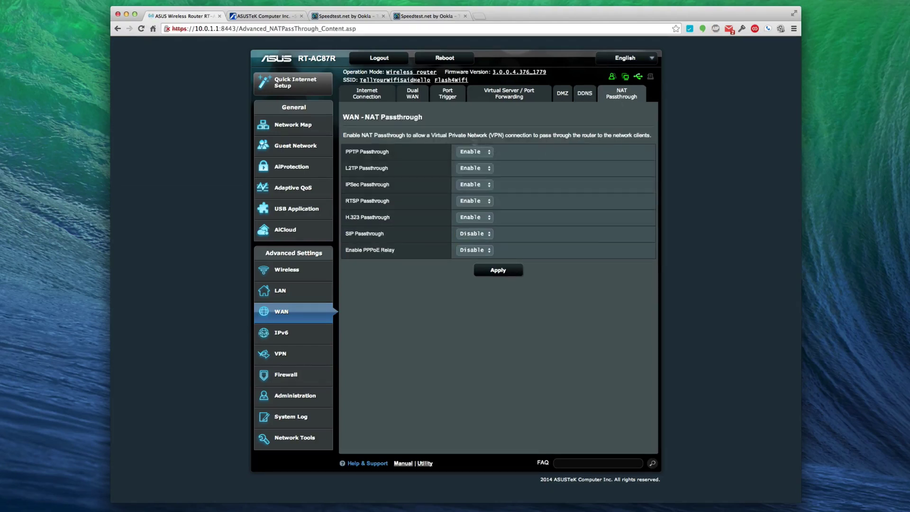
drag(429, 135, 653, 137)
drag(413, 135, 652, 132)
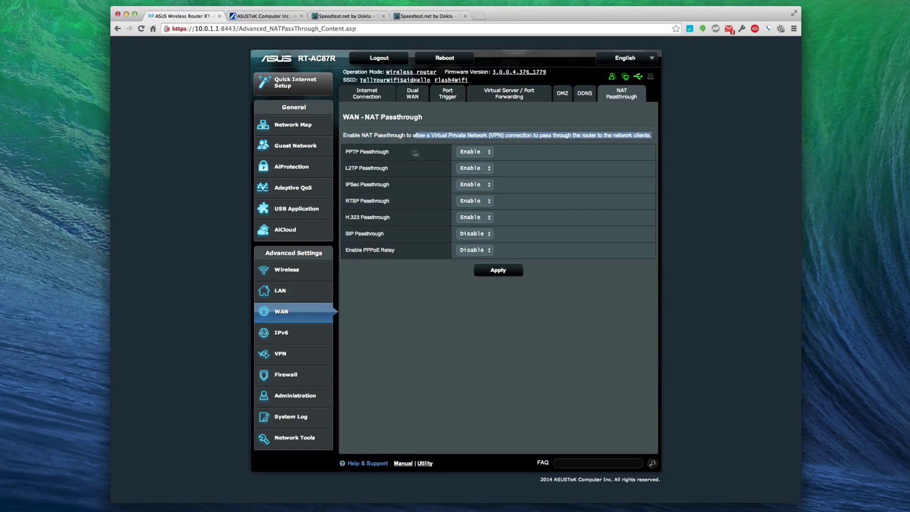
click(399, 149)
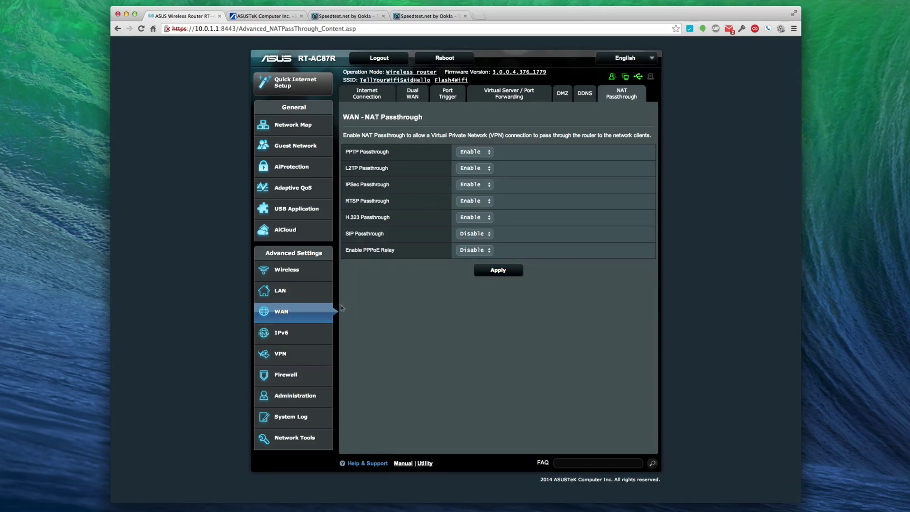
click(293, 335)
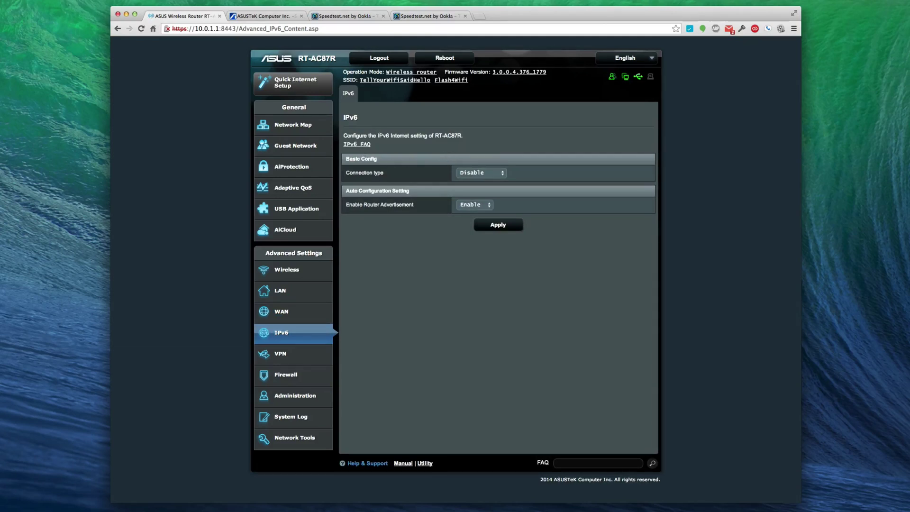
Step: Open the VPN Server page and read its PPTP server instructions
click(281, 355)
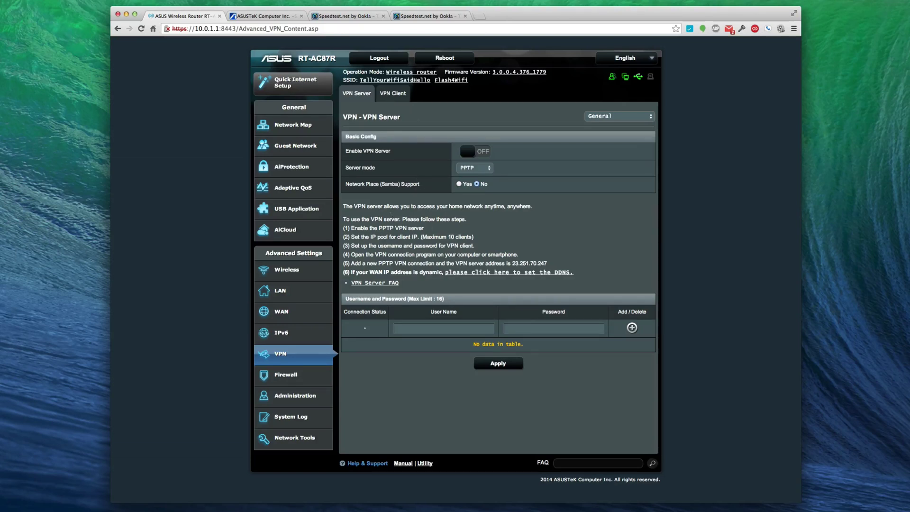
double_click(385, 263)
scroll(493, 248, down, 1)
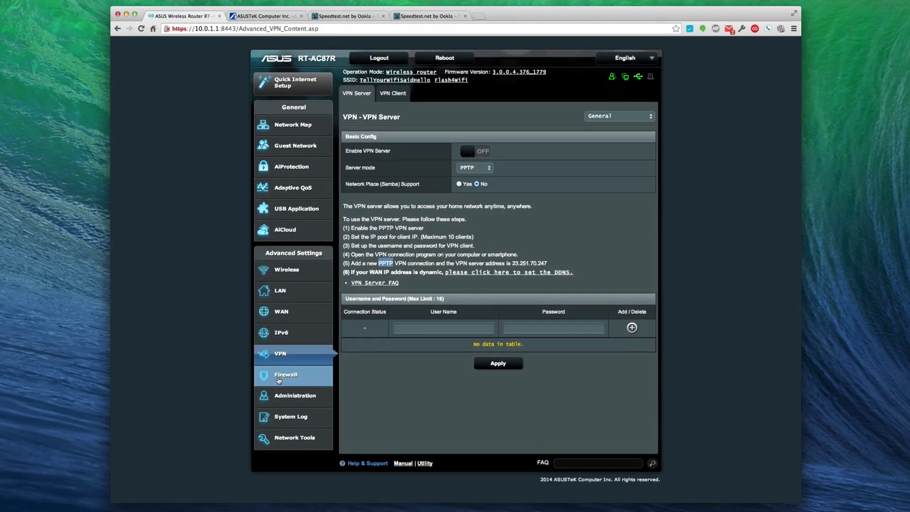
Step: Apply Firewall General settings with logged packets type None, then view the URL Filter tab
click(279, 380)
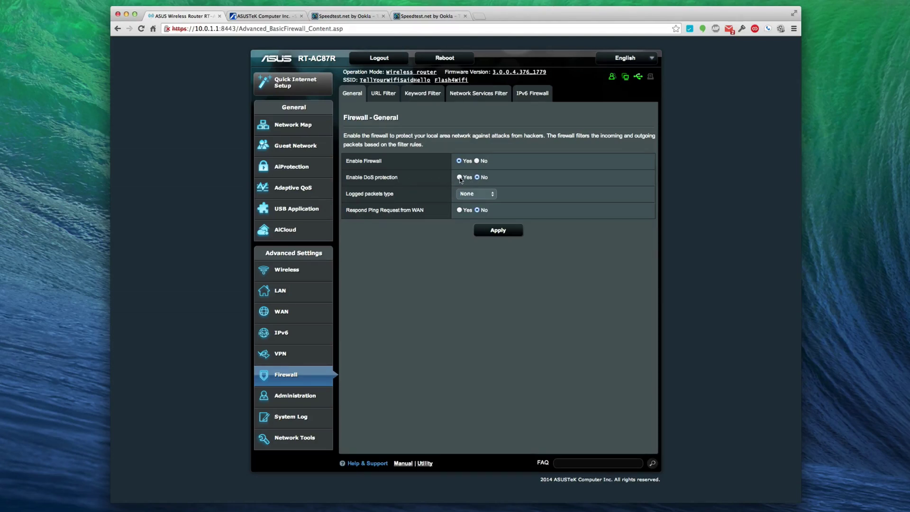
click(480, 194)
click(516, 189)
click(490, 194)
click(524, 192)
click(493, 231)
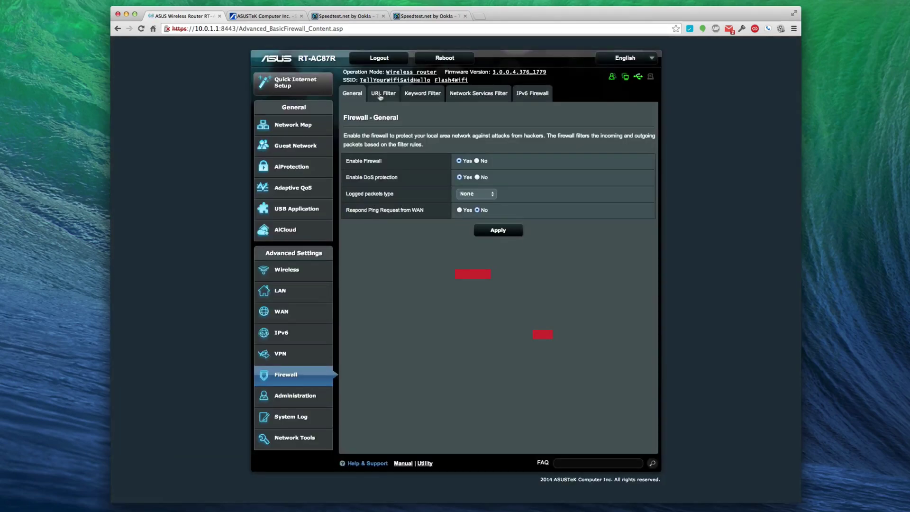
click(381, 95)
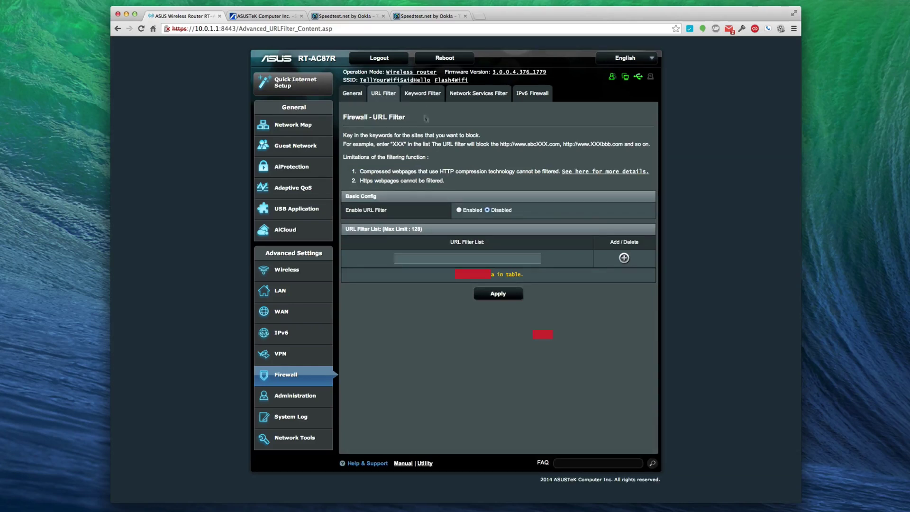
click(415, 95)
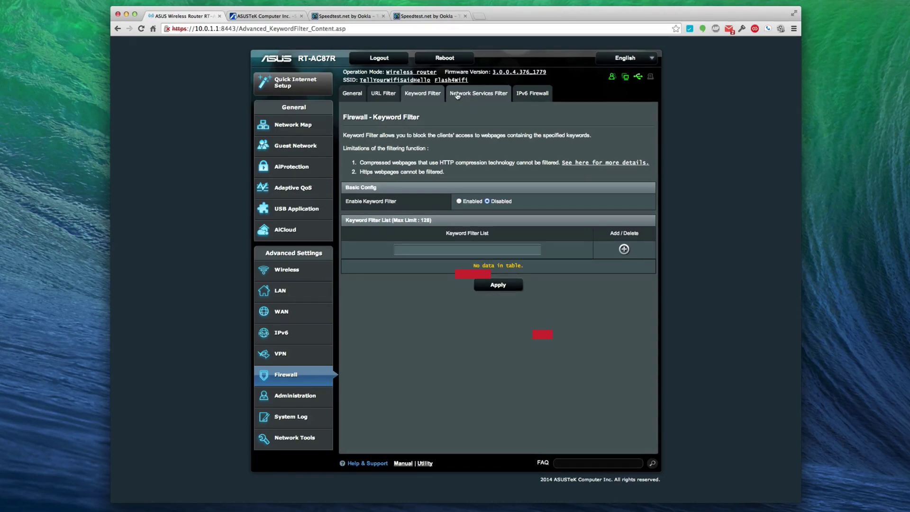
click(477, 94)
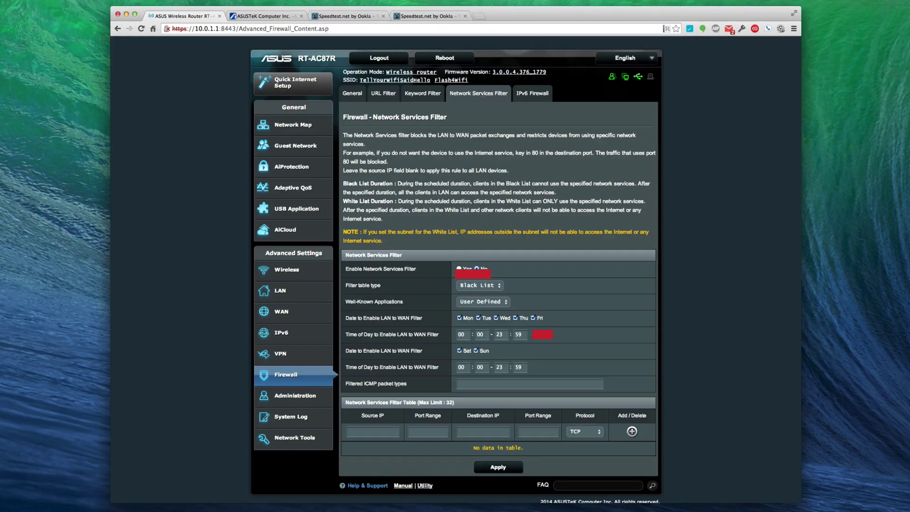
drag(397, 135, 426, 159)
click(434, 156)
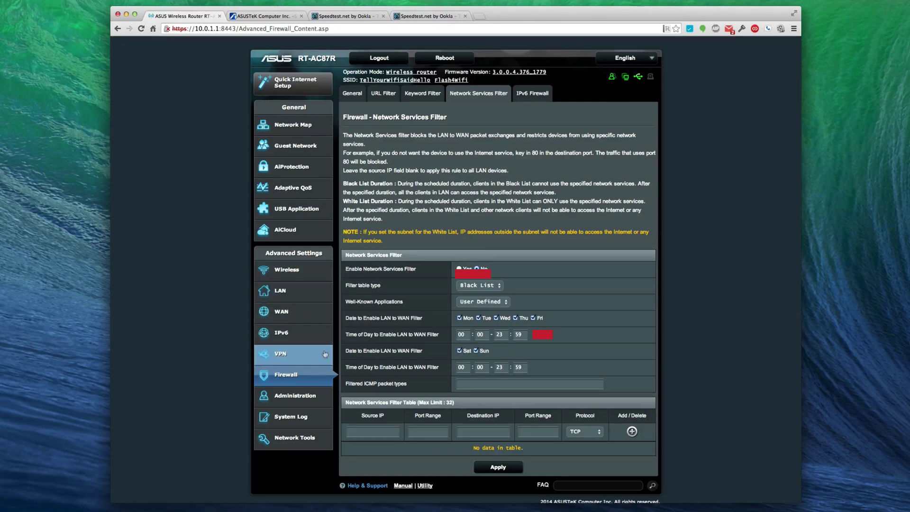
Step: Open Administration Operation Mode and highlight the Wireless router and Media bridge mode descriptions
click(296, 401)
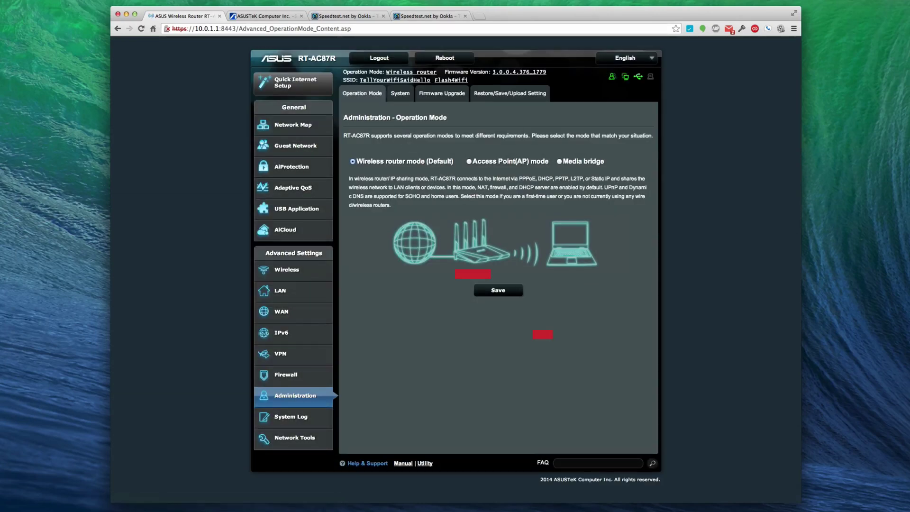
drag(356, 136, 616, 136)
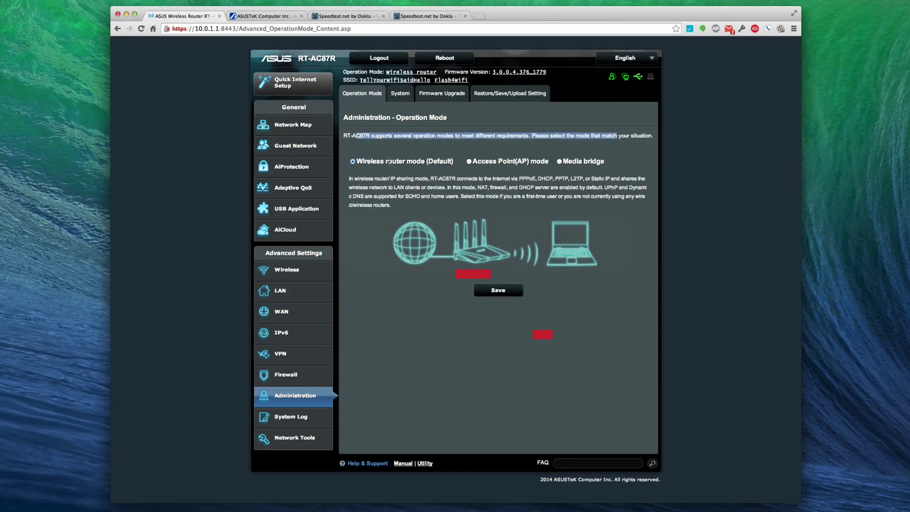
drag(384, 161, 547, 161)
click(574, 161)
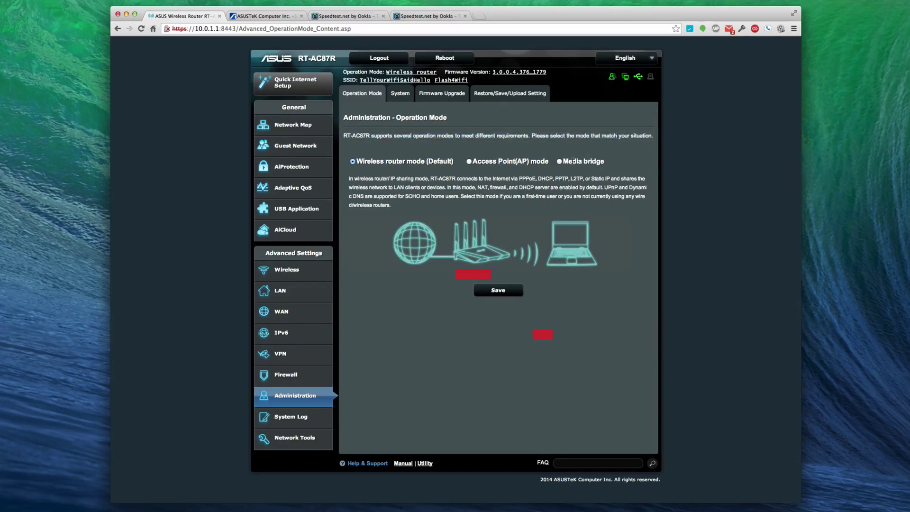
drag(575, 162, 606, 161)
Step: Open the System tab and inspect the HTTPS LAN port, leaving it at 8443
click(400, 95)
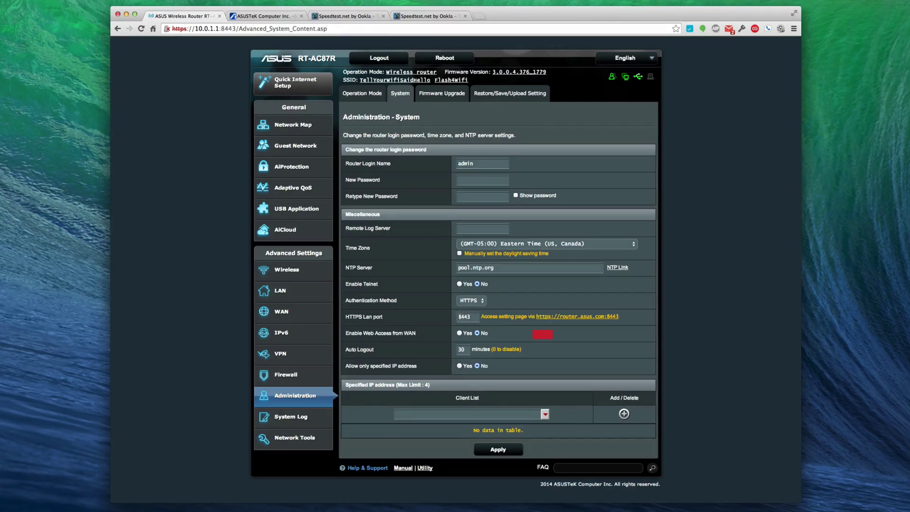
click(459, 316)
click(471, 316)
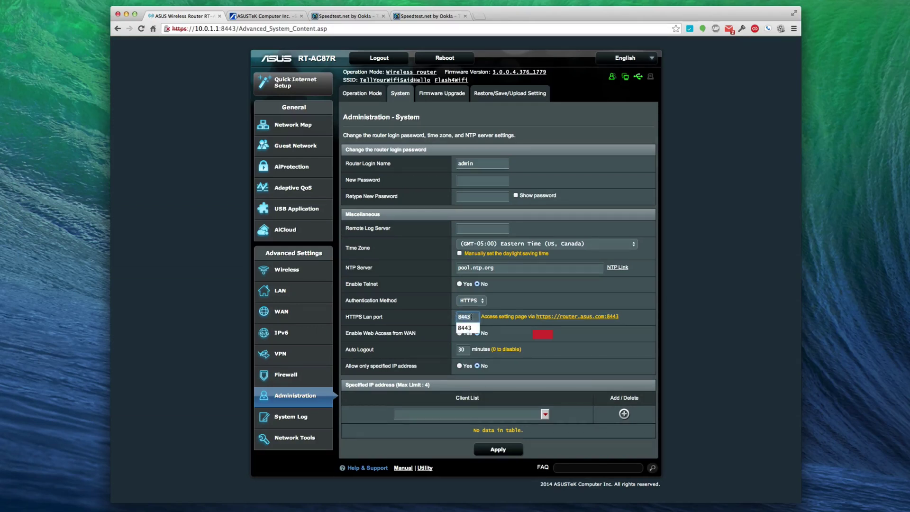
click(525, 300)
Step: Change Auto Logout from 30 to 999 minutes and apply
double_click(461, 350)
text(3)
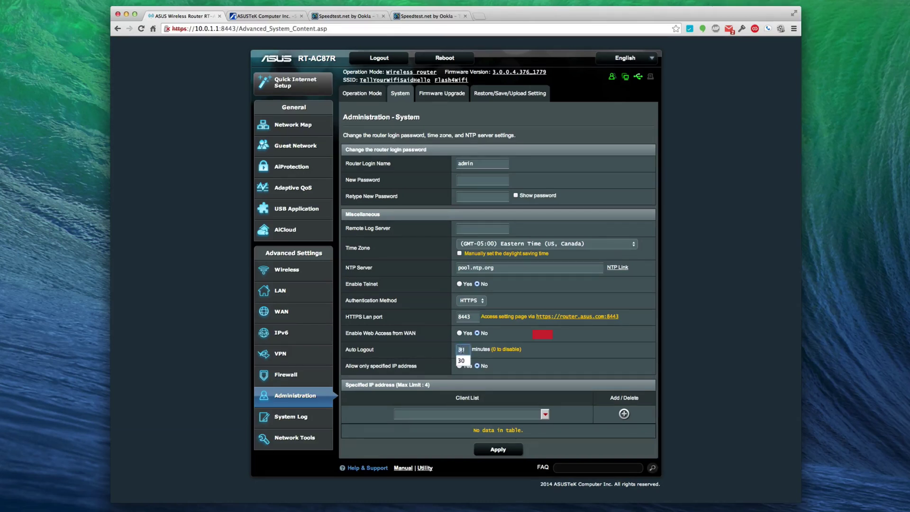
key(BackSpace)
text(555)
key(BackSpace)
key(BackSpace)
text(999)
drag(366, 368, 443, 368)
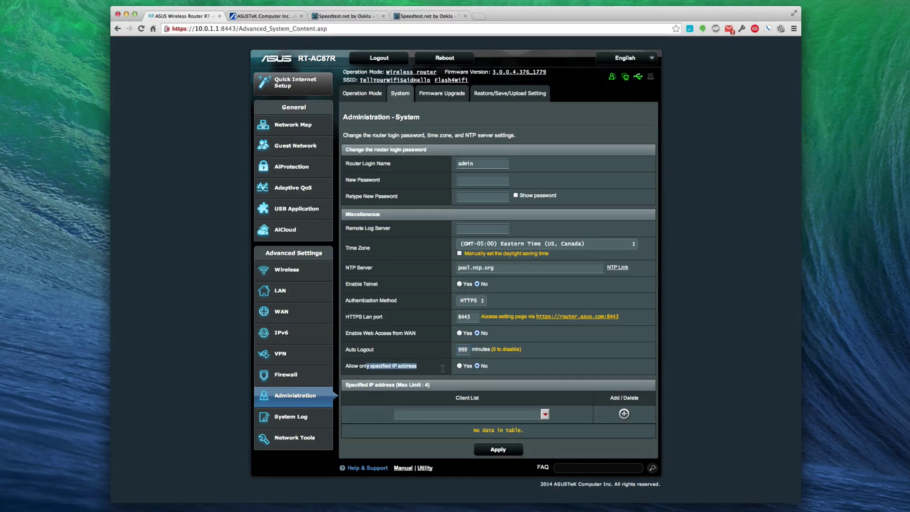
click(494, 454)
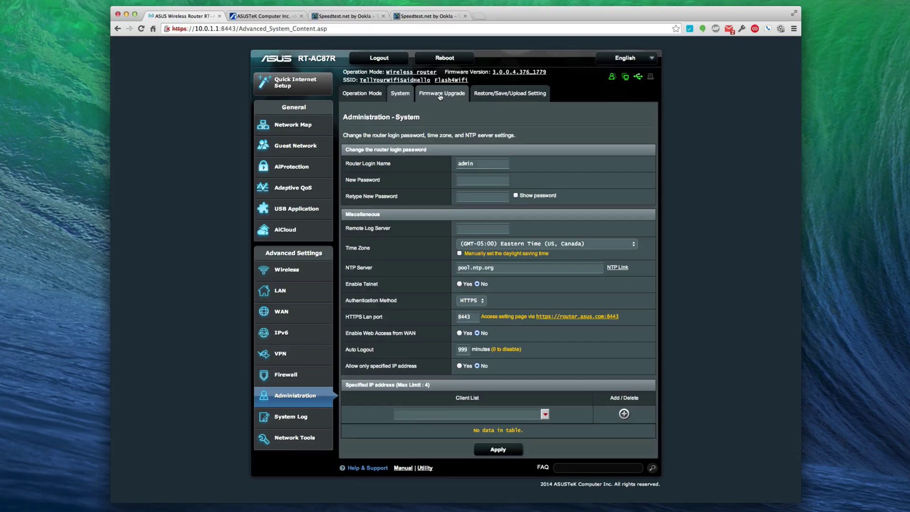
Step: Visit Restore/Save/Upload Setting and System Log, close the broken manual tab, and return to Bandwidth Monitor
click(534, 97)
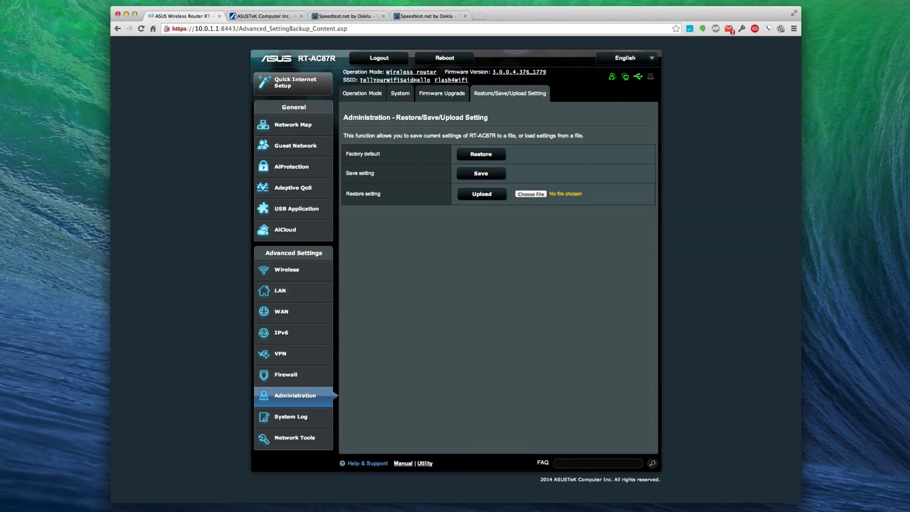
click(305, 428)
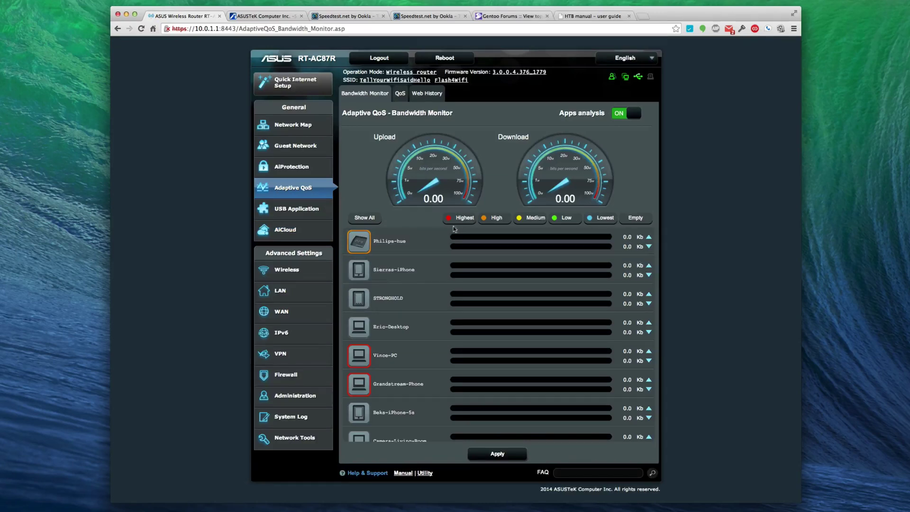
click(403, 472)
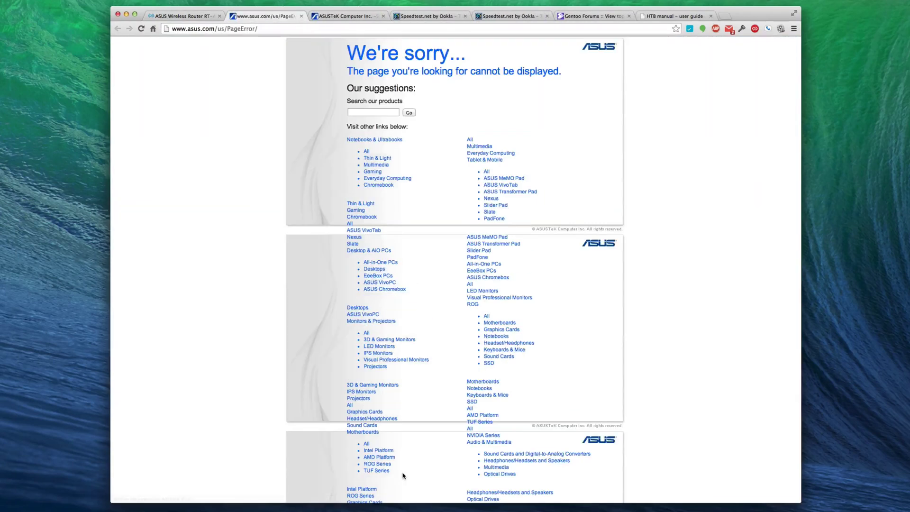
key(super+w)
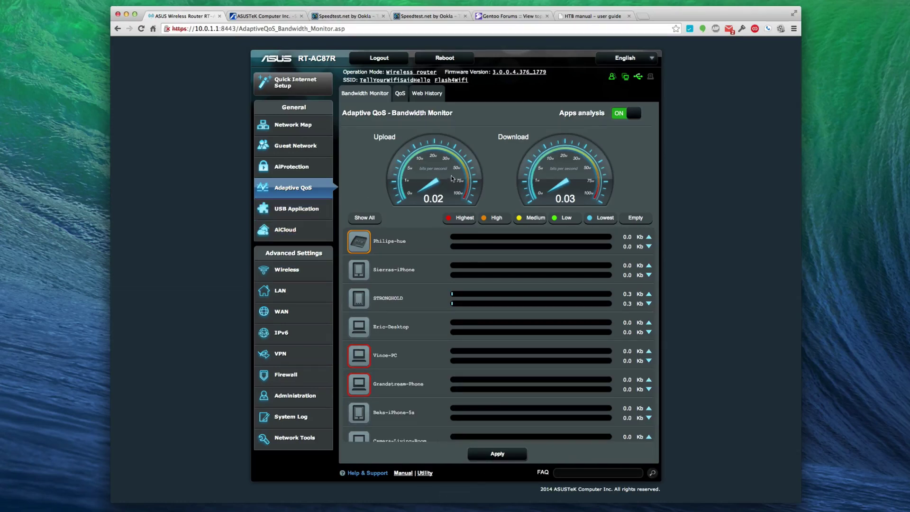
scroll(413, 295, down, 10)
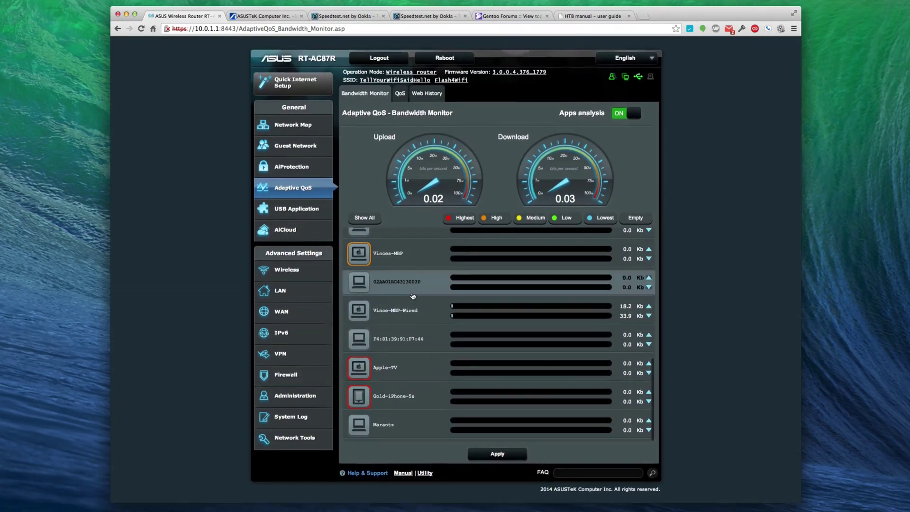
scroll(412, 424, up, 10)
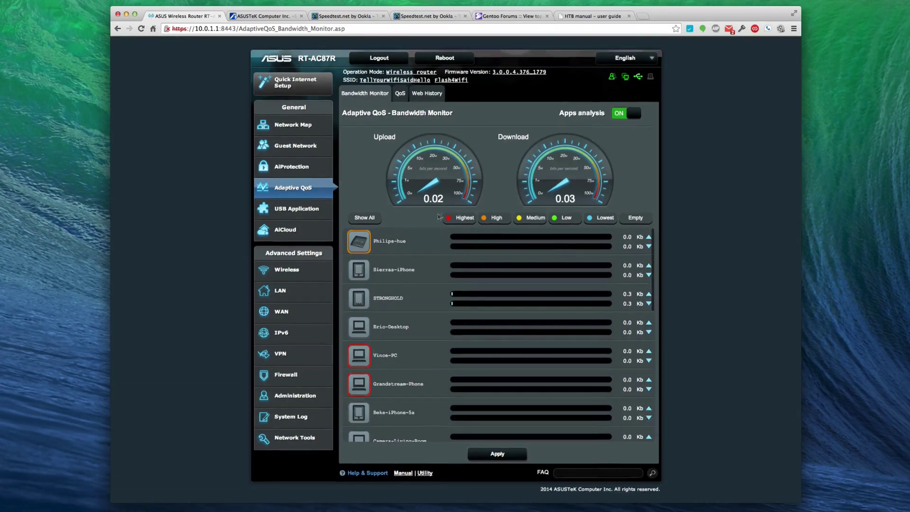
Step: Give the second-listed iPhone Medium priority and the iPhone 5s Lowest priority
click(461, 219)
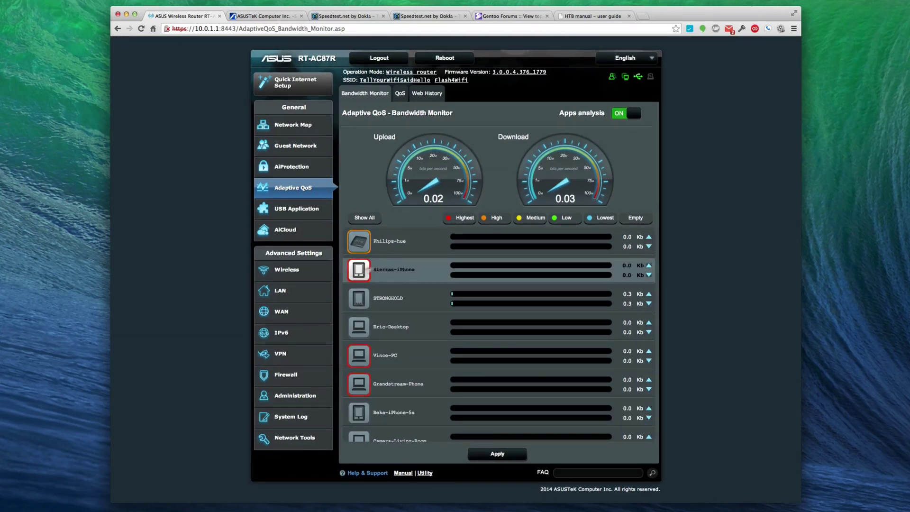
drag(462, 221, 360, 271)
drag(531, 218, 368, 273)
scroll(519, 229, down, 3)
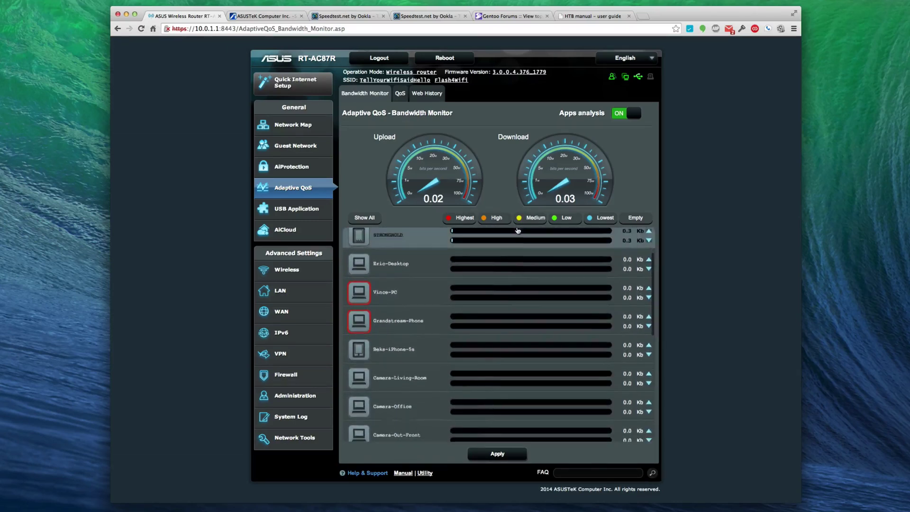
drag(581, 219, 375, 348)
Step: Set the cameras and Dlink-DVR to Lowest, Marantz Medium, wired MacBook Highest, and apply
scroll(545, 264, down, 2)
drag(598, 218, 360, 374)
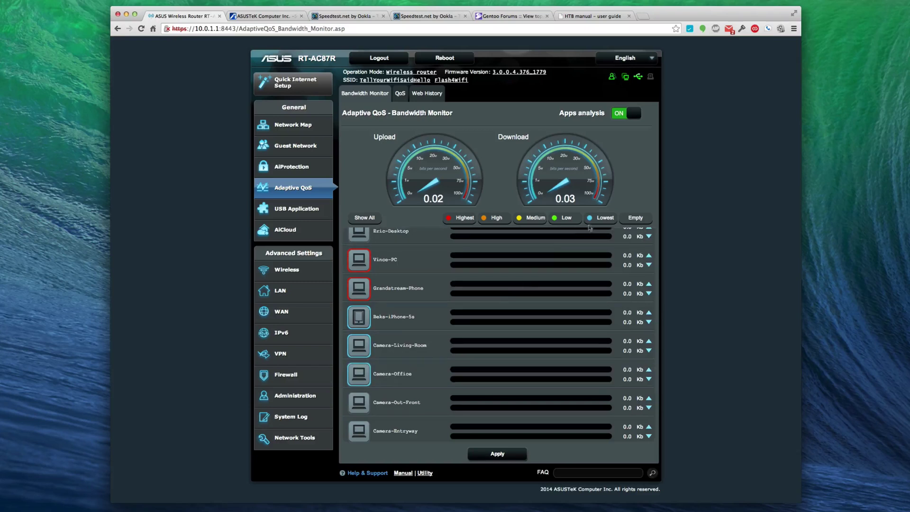
drag(598, 219, 373, 420)
scroll(412, 379, down, 3)
drag(597, 218, 413, 378)
scroll(412, 378, down, 5)
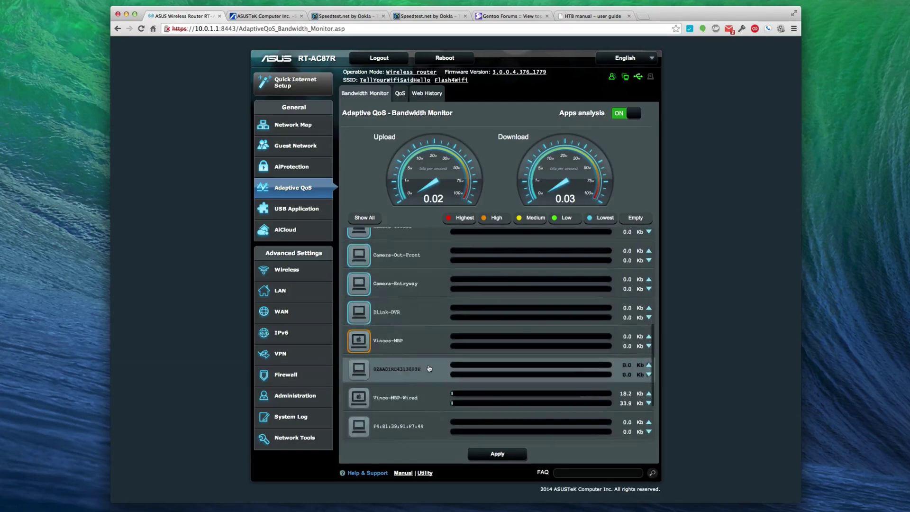
scroll(429, 369, down, 1)
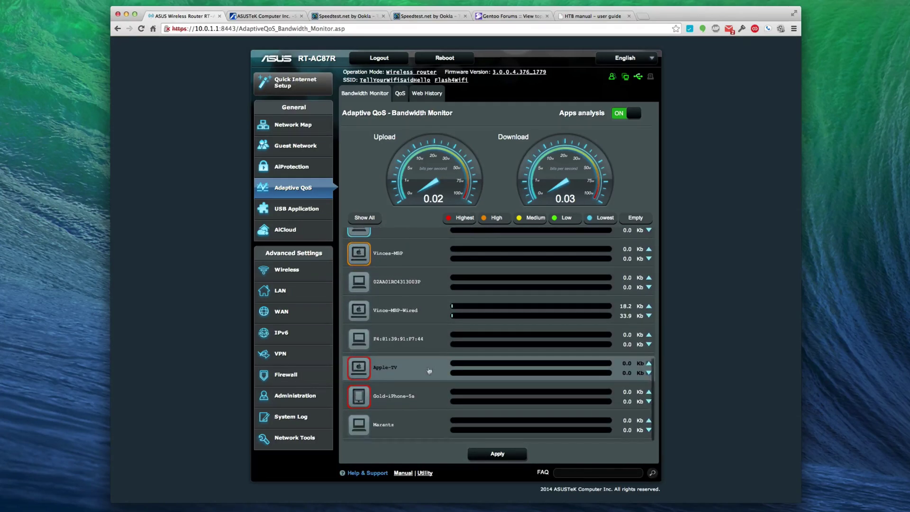
drag(537, 218, 359, 425)
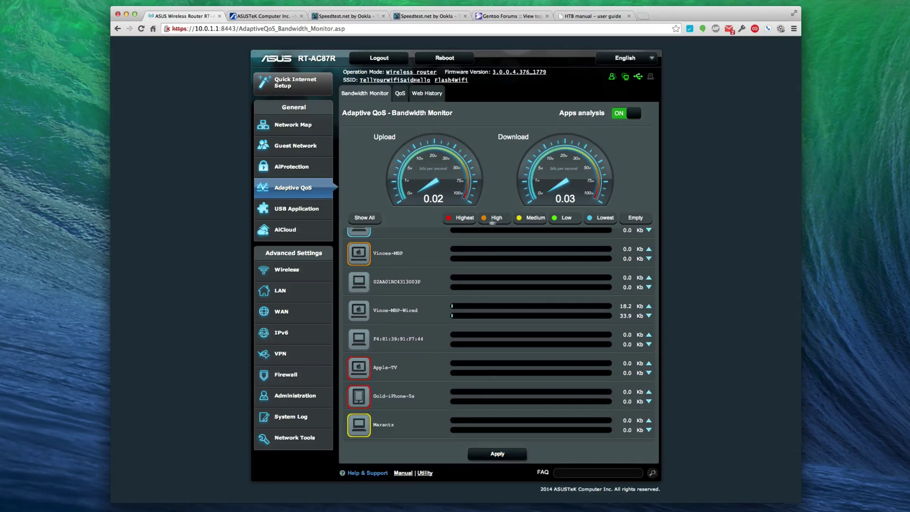
drag(464, 217, 366, 309)
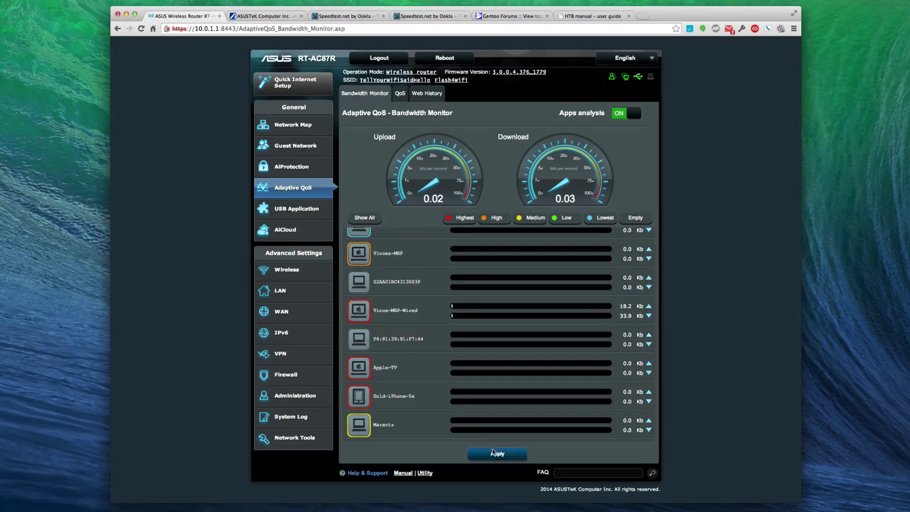
click(493, 451)
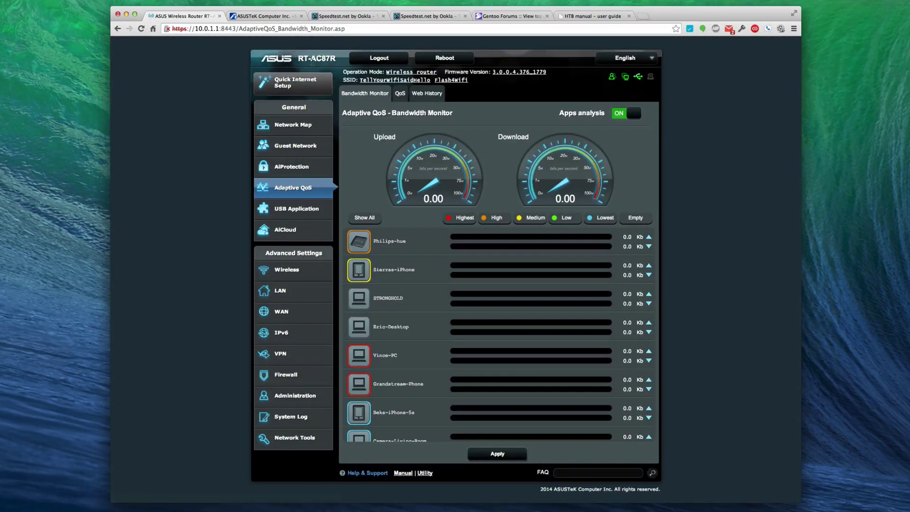
Step: Return to the Network Map showing Internet Connected and 19 clients
click(278, 131)
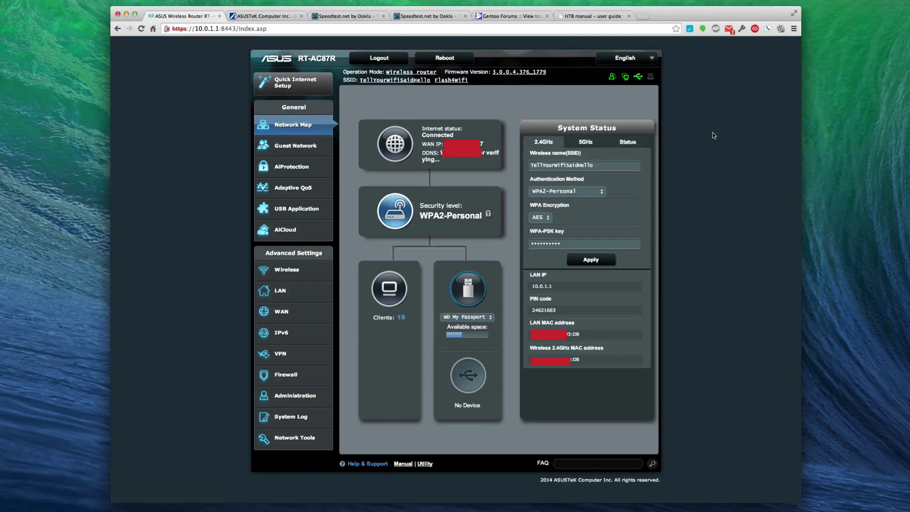